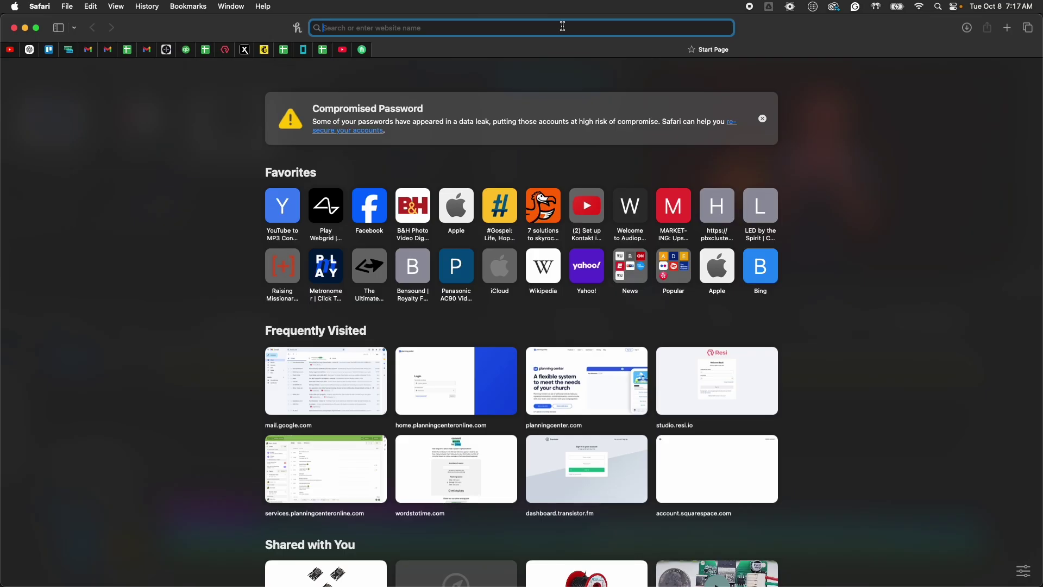
- Go to the downloads page of elgato.com and download the Stream Deck 6.7.3 software for Mac
{"action": "type", "text": "elgat"}
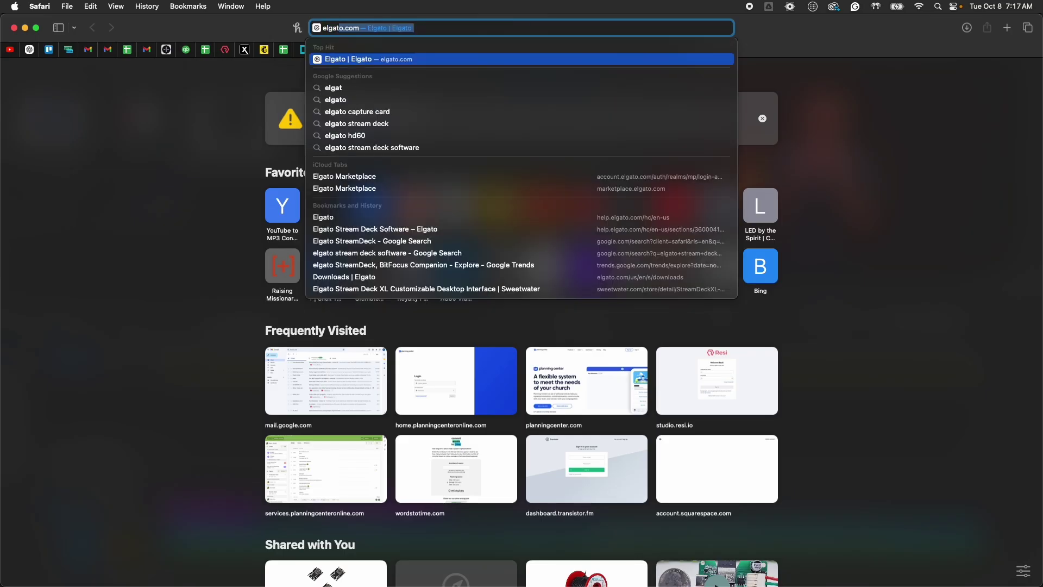
{"action": "type", "text": "o"}
{"action": "key", "text": "Return"}
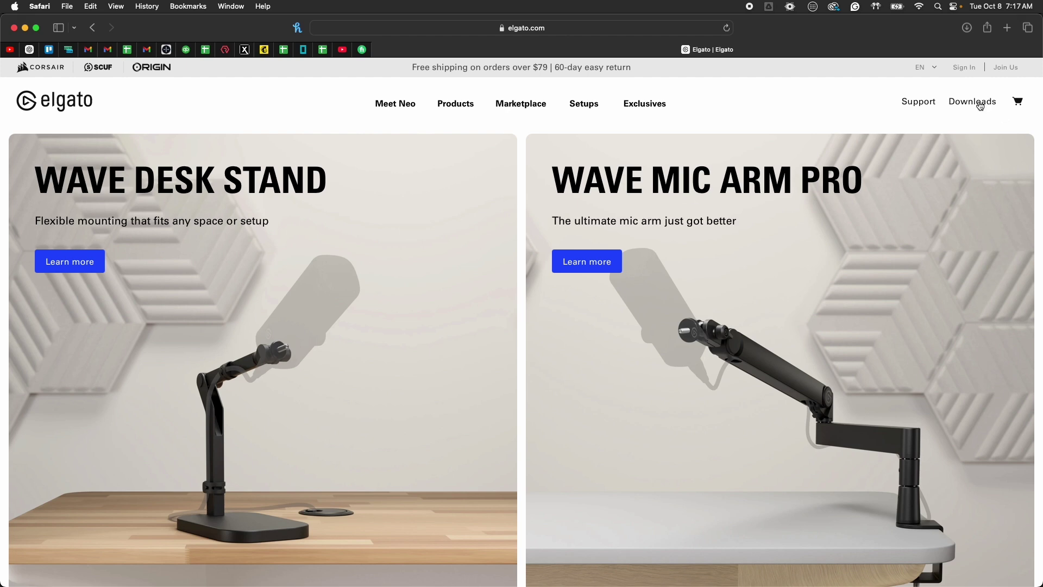
{"action": "left_click", "coordinate": [980, 105]}
{"action": "scroll", "coordinate": [580, 224], "scroll_direction": "down", "scroll_amount": 5}
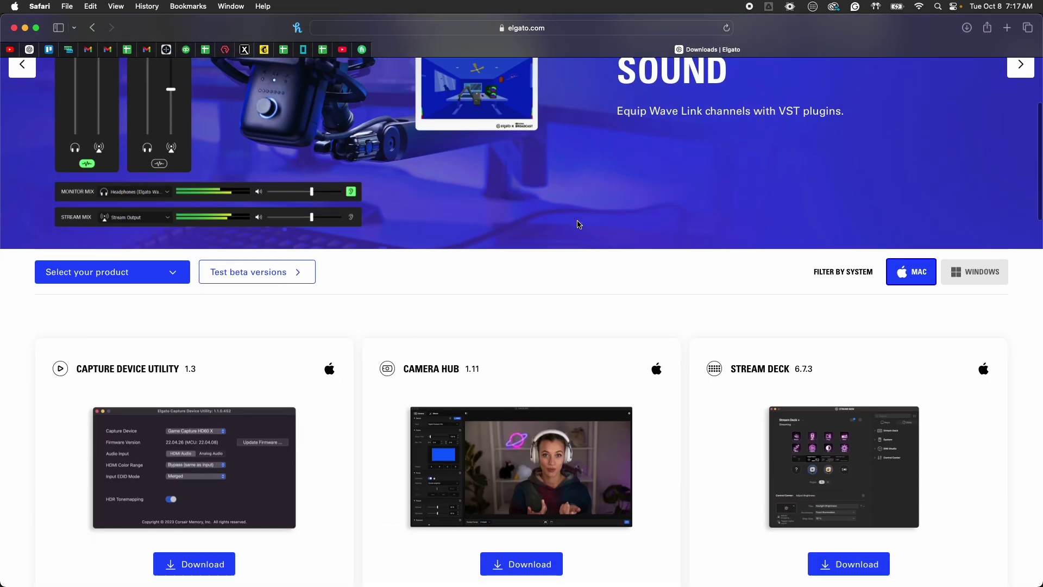
{"action": "scroll", "coordinate": [578, 222], "scroll_direction": "down", "scroll_amount": 5}
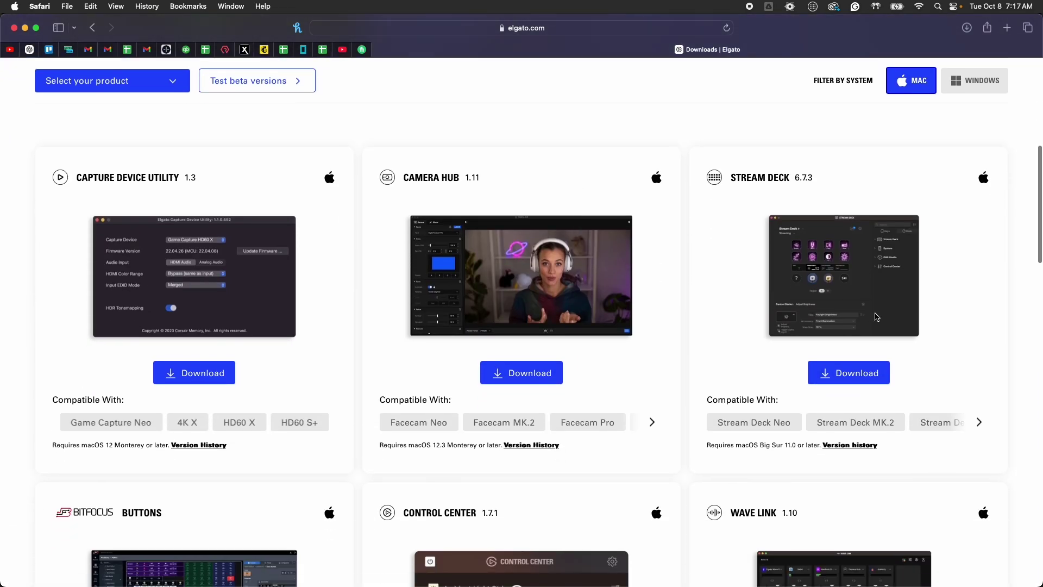
{"action": "left_click", "coordinate": [851, 374]}
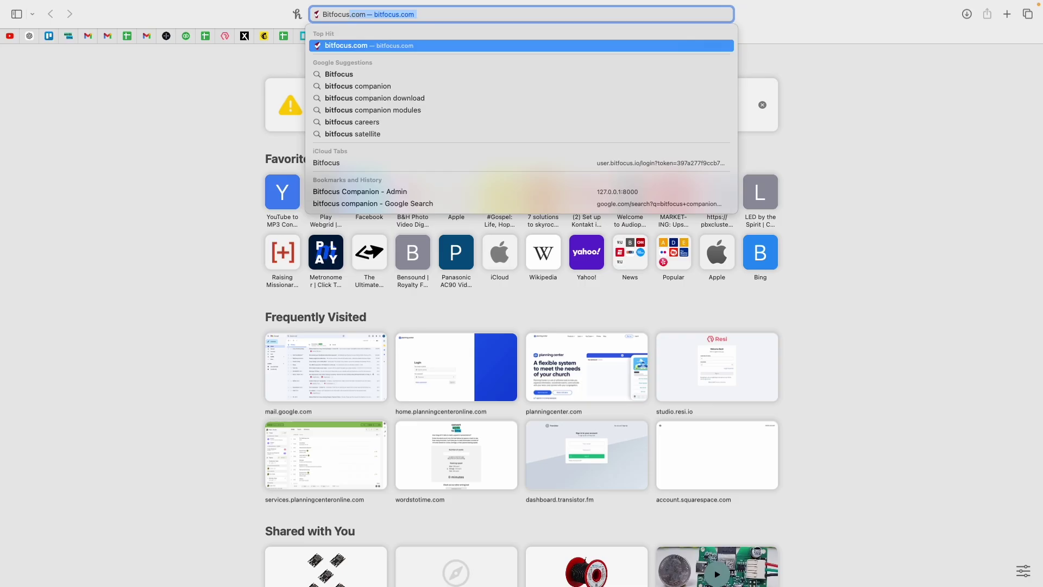
- Search the web for the Bitfocus Companion download, go to the Bitfocus download site and choose the Companion product
{"action": "key", "text": "Down"}
{"action": "key", "text": "Down"}
{"action": "key", "text": "Down"}
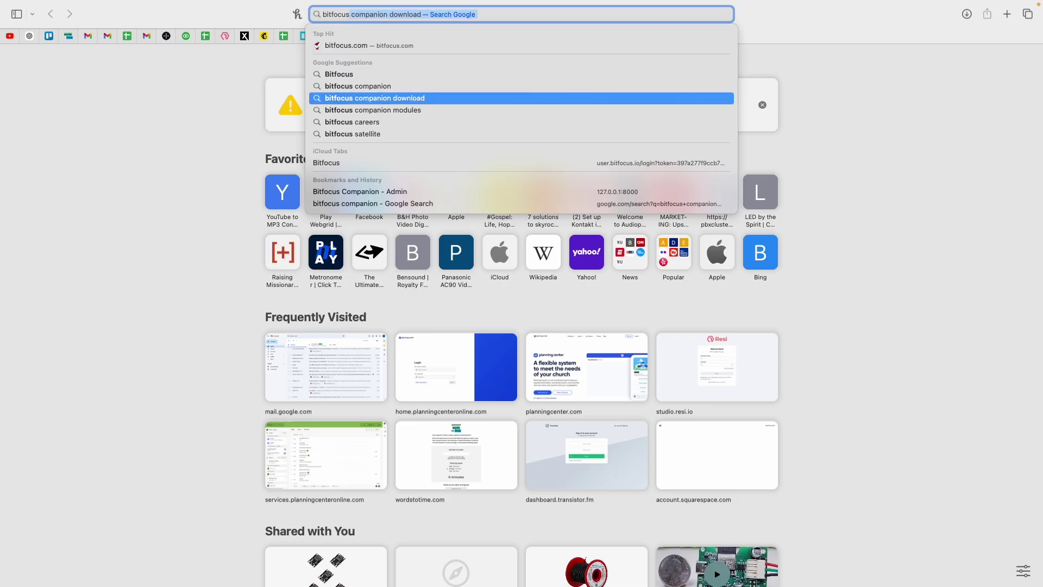
{"action": "key", "text": "Return"}
{"action": "left_click", "coordinate": [162, 166]}
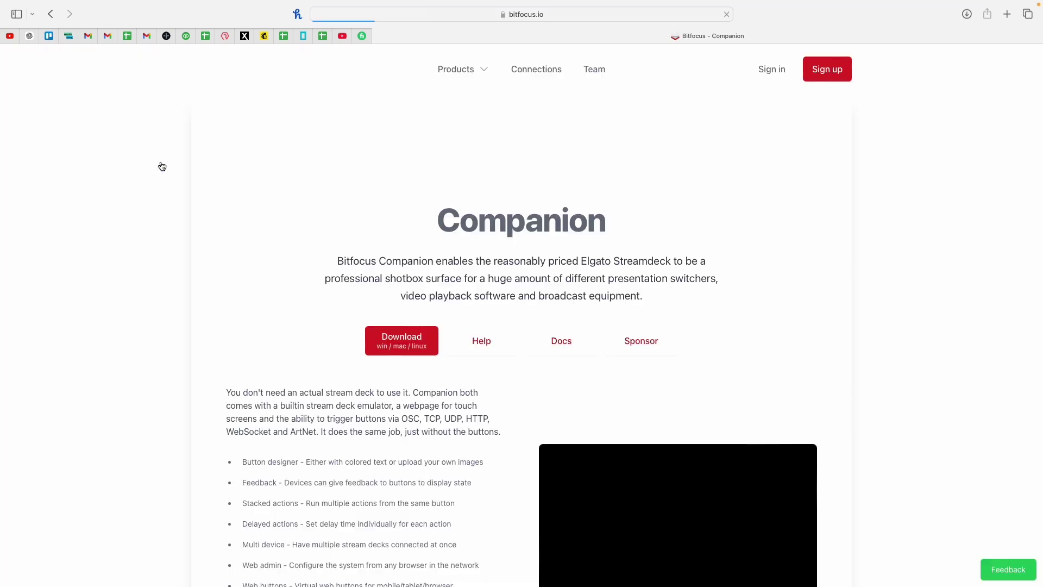
{"action": "left_click", "coordinate": [394, 340]}
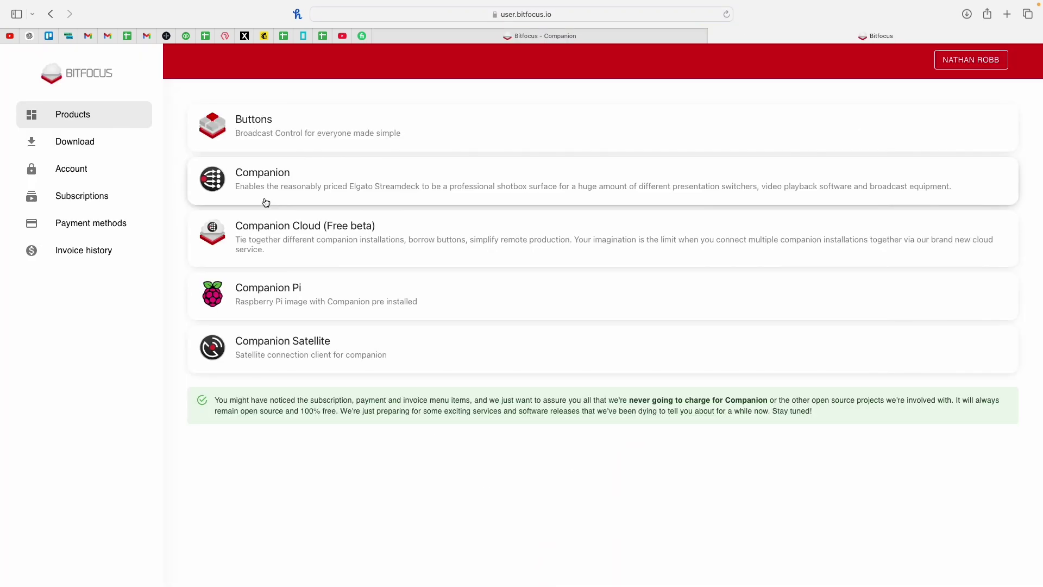
{"action": "left_click", "coordinate": [259, 184]}
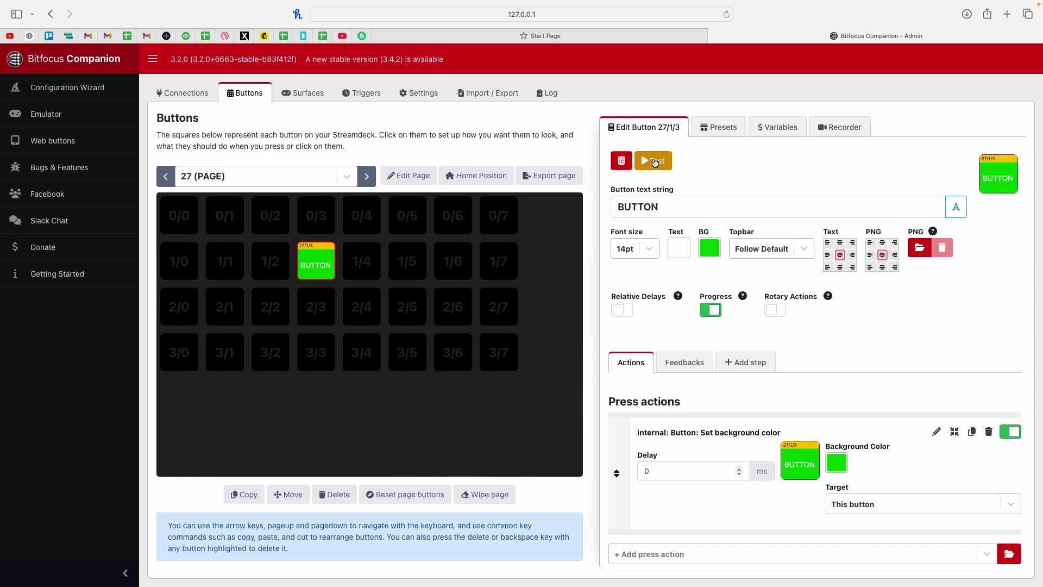
- Test button 1/3 on page 27 from its editor, and trigger it directly in the button grid
{"action": "left_click", "coordinate": [655, 161]}
{"action": "left_click", "coordinate": [362, 261]}
{"action": "key", "text": "shift"}
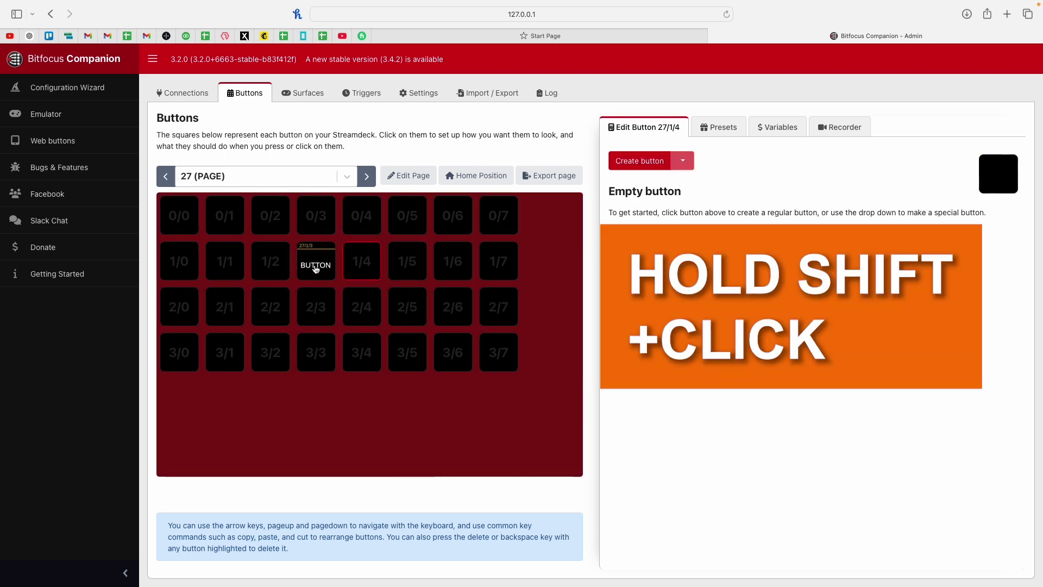
{"action": "left_click", "coordinate": [316, 268], "text": "shift"}
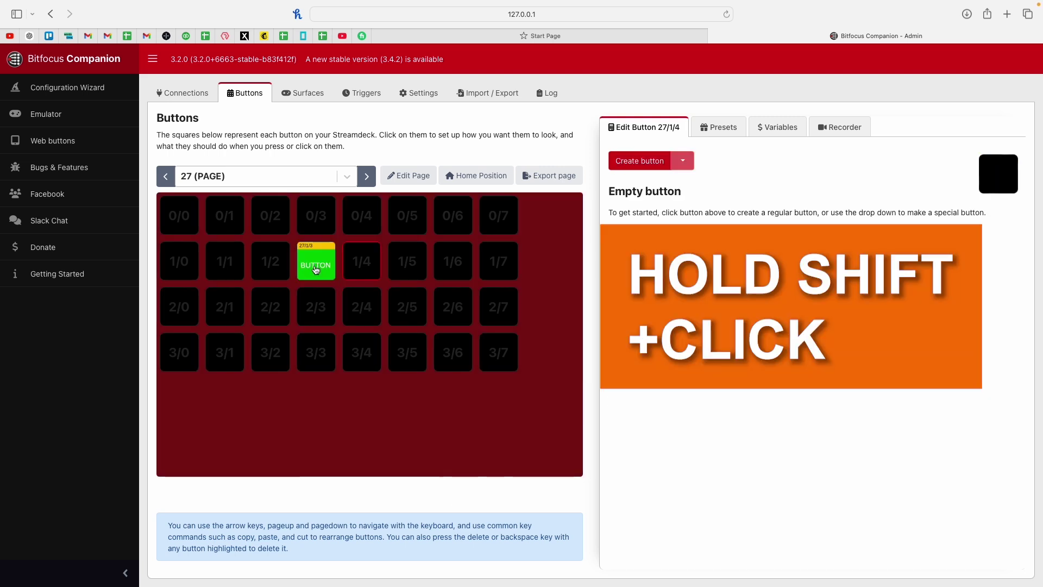
{"action": "left_click", "coordinate": [316, 267], "text": "shift"}
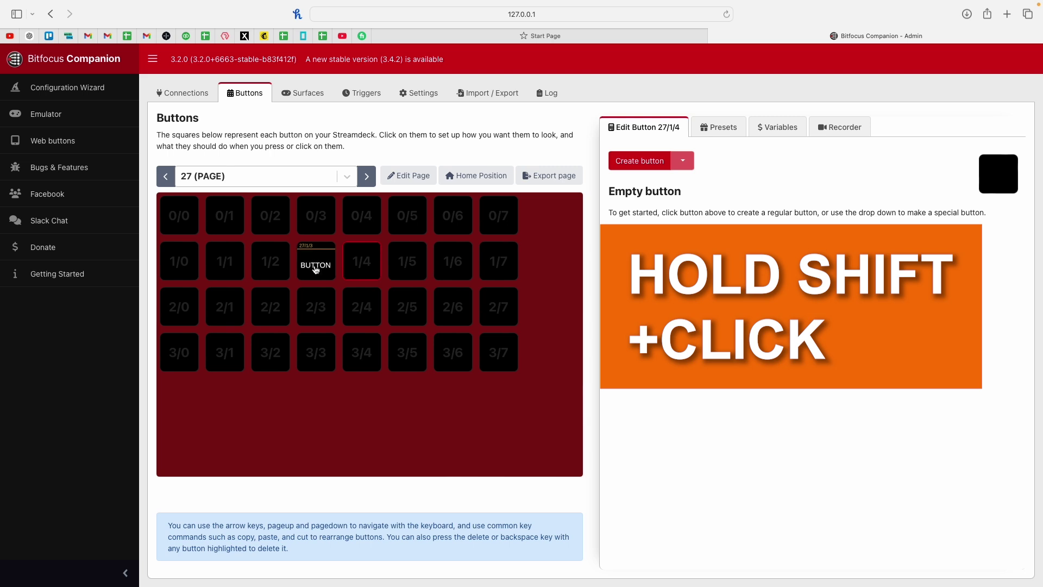
{"action": "key", "text": "shift"}
{"action": "left_click", "coordinate": [316, 268]}
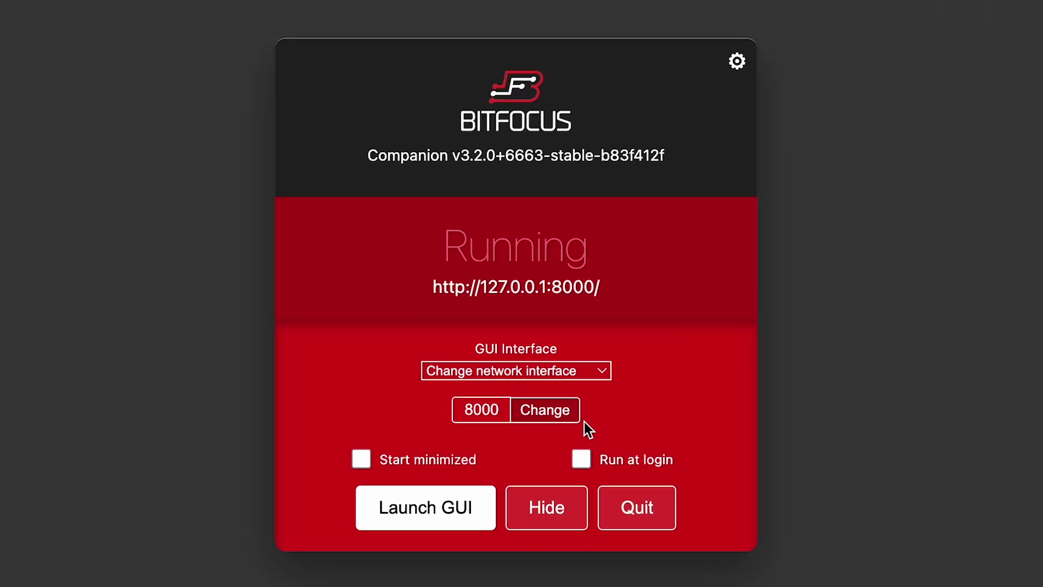
- Launch the Companion GUI, and toggle the display of the Companion launcher window
{"action": "left_click", "coordinate": [426, 513]}
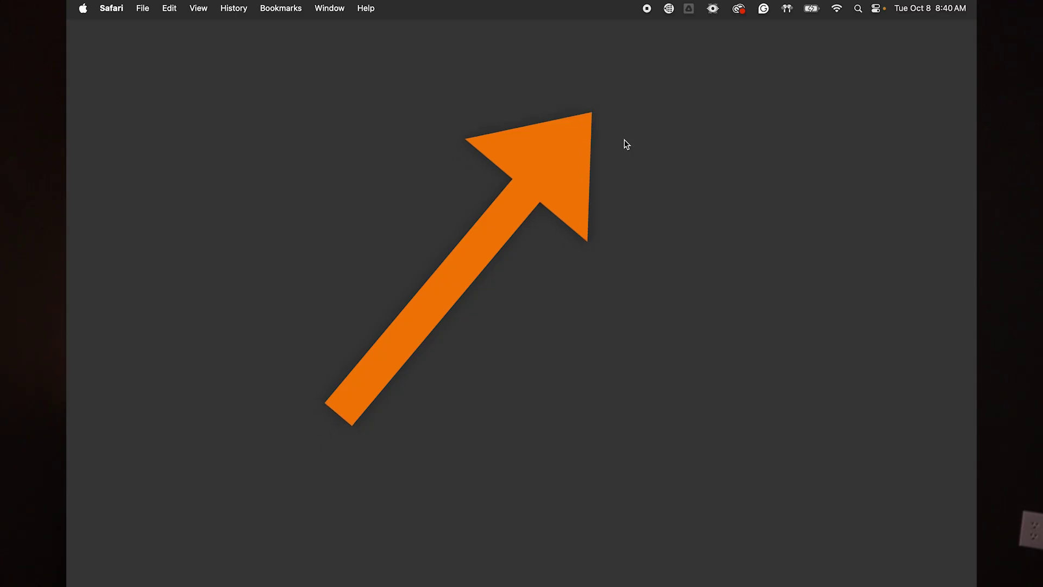
{"action": "left_click", "coordinate": [669, 9]}
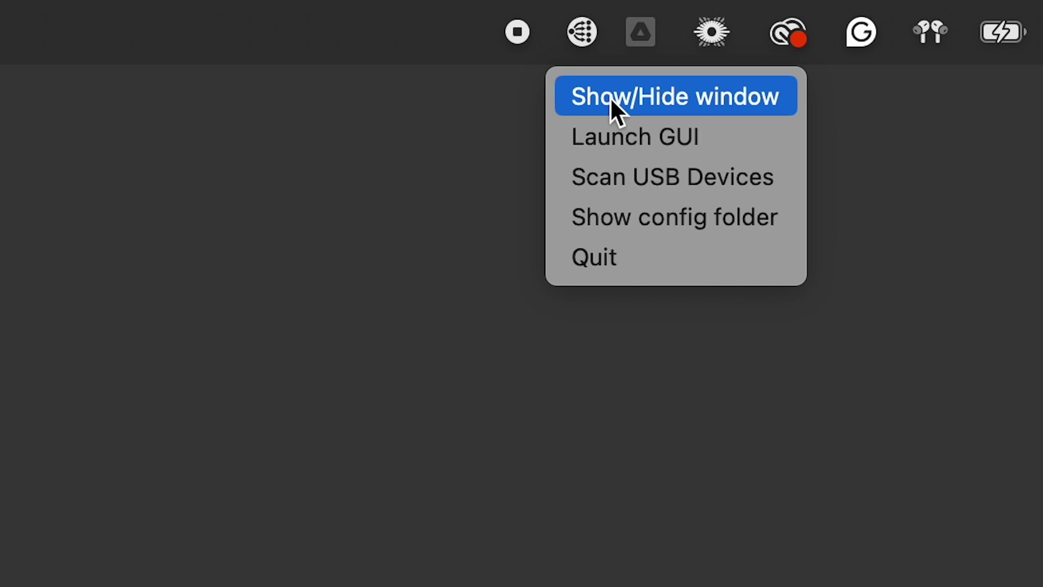
{"action": "left_click", "coordinate": [611, 97]}
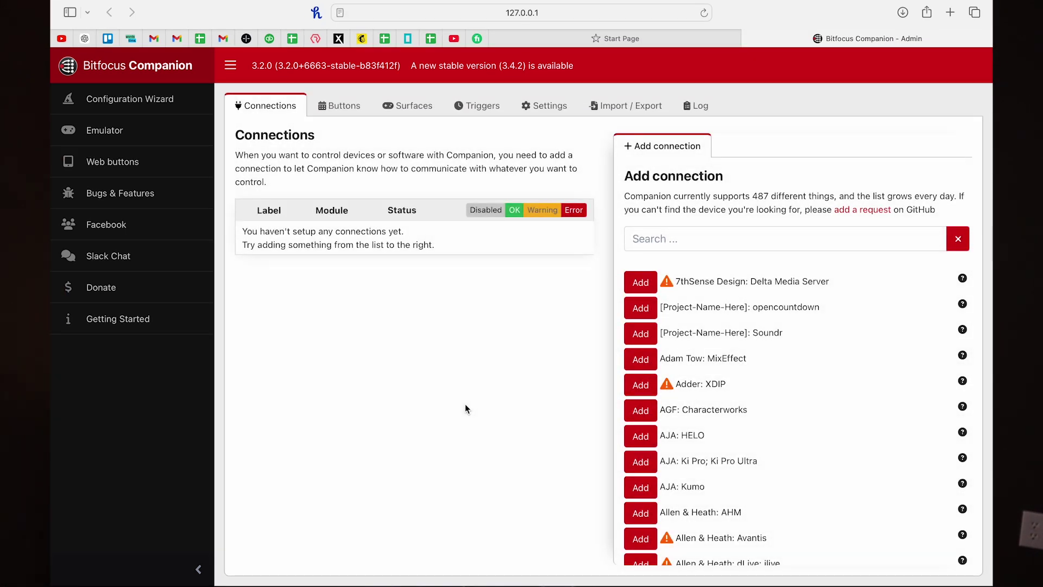
- Search the connection modules for Canon and add the one covering CR-N300, CR-N500, CR-N700, CR-X300, CR-X500 and XF605
{"action": "left_click", "coordinate": [653, 242]}
{"action": "type", "text": "Ca"}
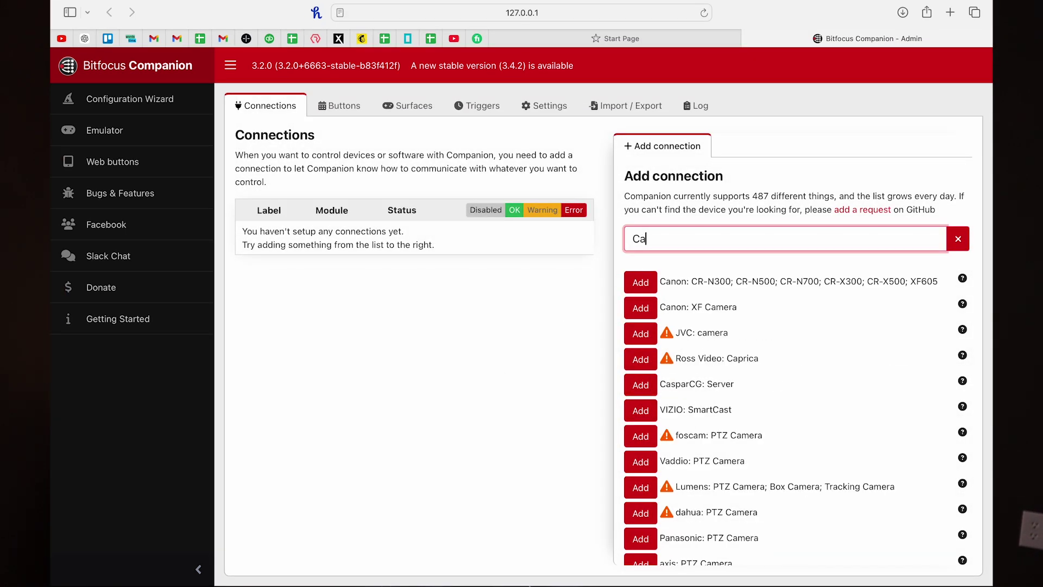
{"action": "type", "text": "non"}
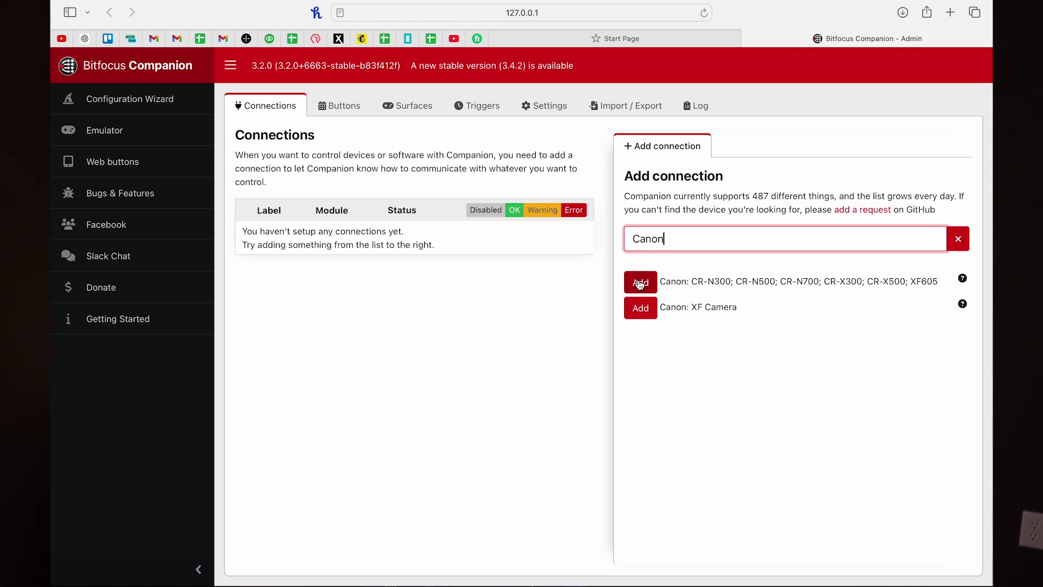
{"action": "left_click", "coordinate": [641, 283]}
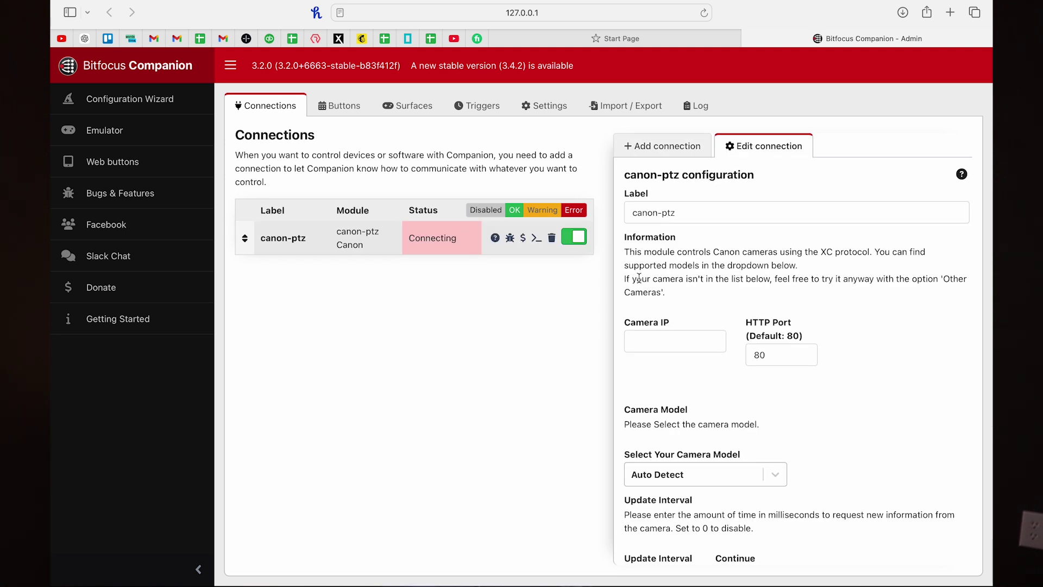
- Label the Canon connection canon-ptz-N500 with camera IP 192.168.4.156, and open the camera model choices
{"action": "left_click", "coordinate": [690, 214]}
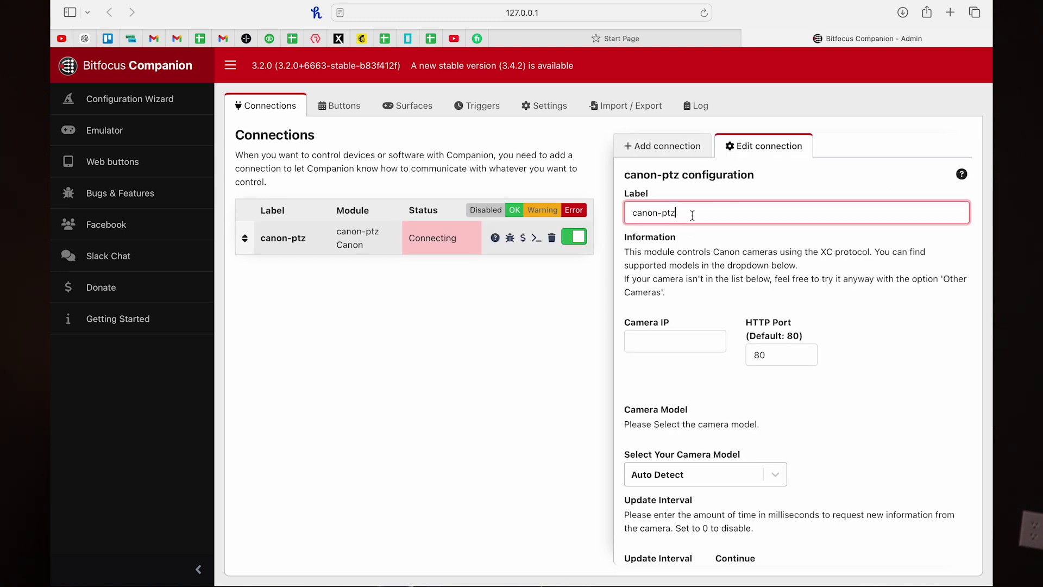
{"action": "type", "text": "-N500"}
{"action": "left_click", "coordinate": [680, 342]}
{"action": "type", "text": "192"}
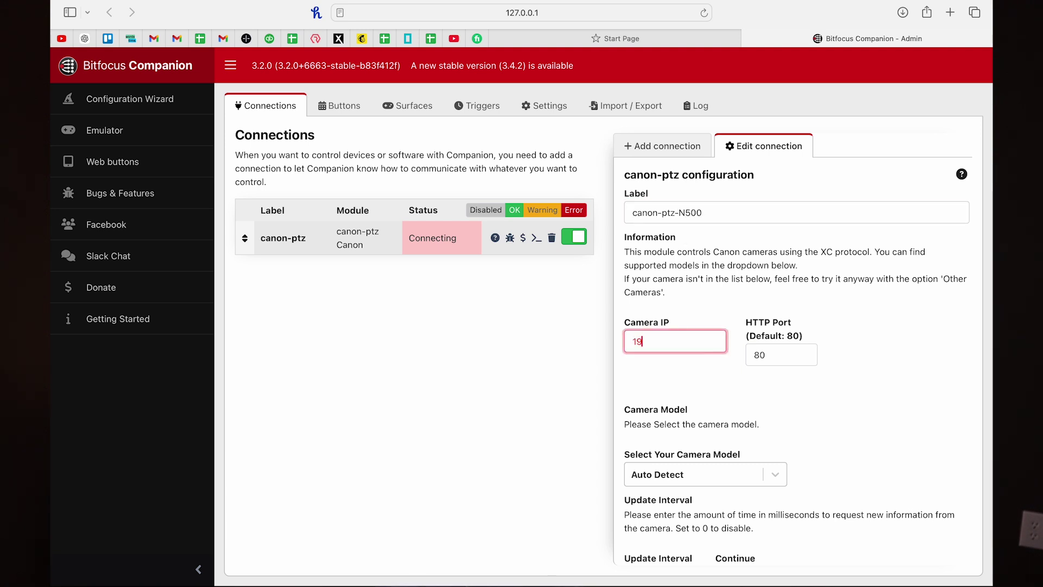
{"action": "type", "text": ".168.4.156"}
{"action": "key", "text": "Tab"}
{"action": "key", "text": "Tab"}
{"action": "key", "text": "Down"}
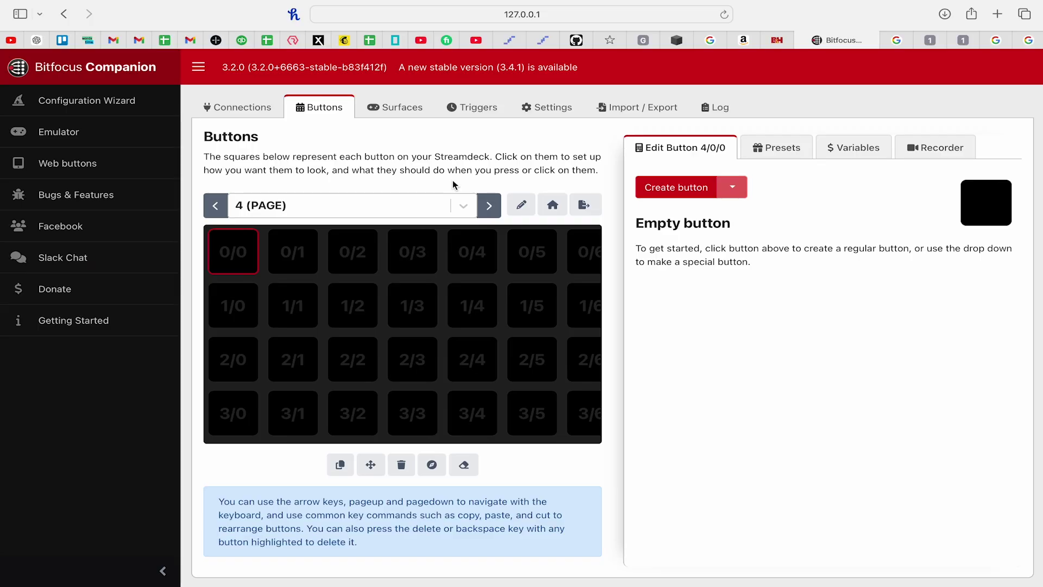
- Create a regular button in slot 0/0 of page 4 and bring its press actions into view
{"action": "left_click", "coordinate": [683, 188]}
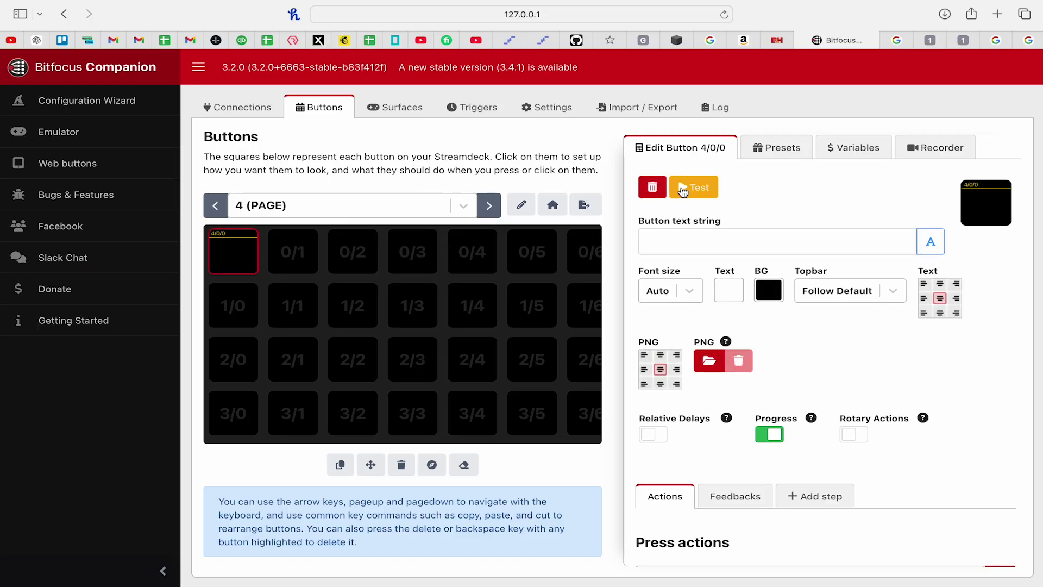
{"action": "scroll", "coordinate": [835, 376], "scroll_direction": "down", "scroll_amount": 3}
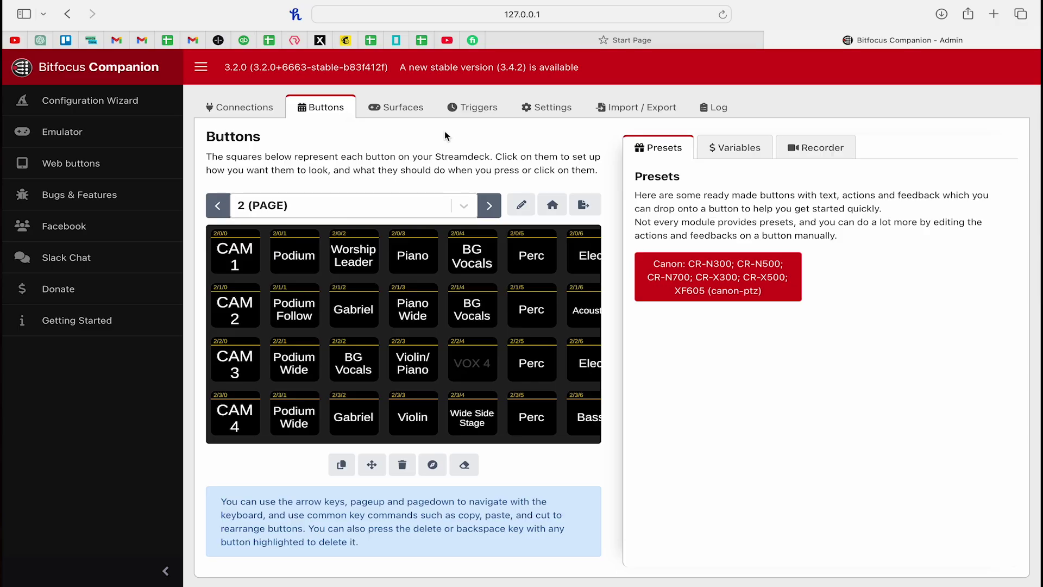
- Rescan USB for connected surfaces and check the listed Stream Deck's number, ID, type and location
{"action": "left_click", "coordinate": [395, 113]}
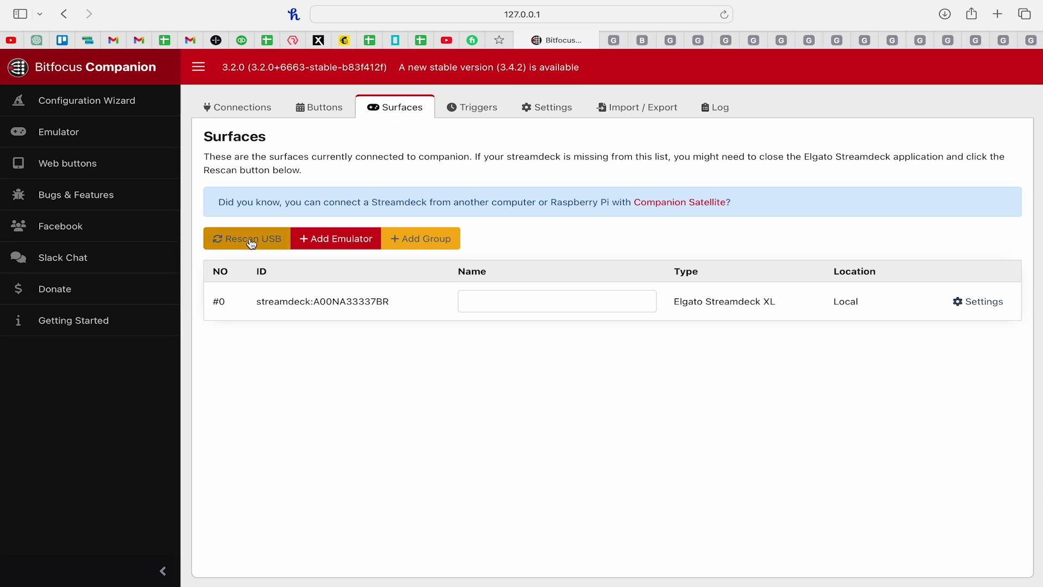
{"action": "left_click", "coordinate": [251, 241]}
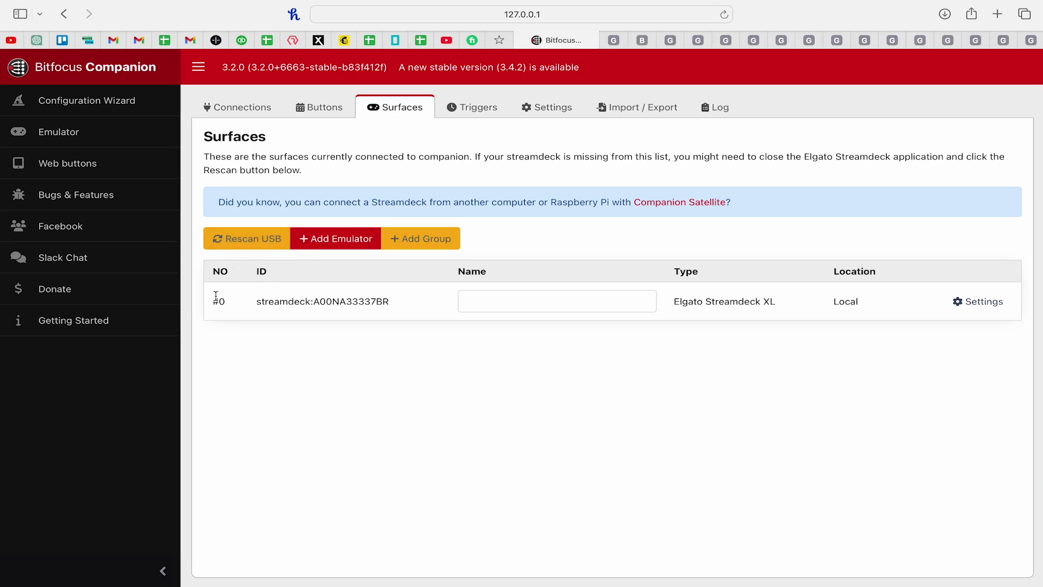
{"action": "left_click_drag", "start_coordinate": [220, 297], "coordinate": [389, 302]}
{"action": "left_click_drag", "start_coordinate": [787, 297], "coordinate": [684, 300]}
{"action": "left_click", "coordinate": [684, 300]}
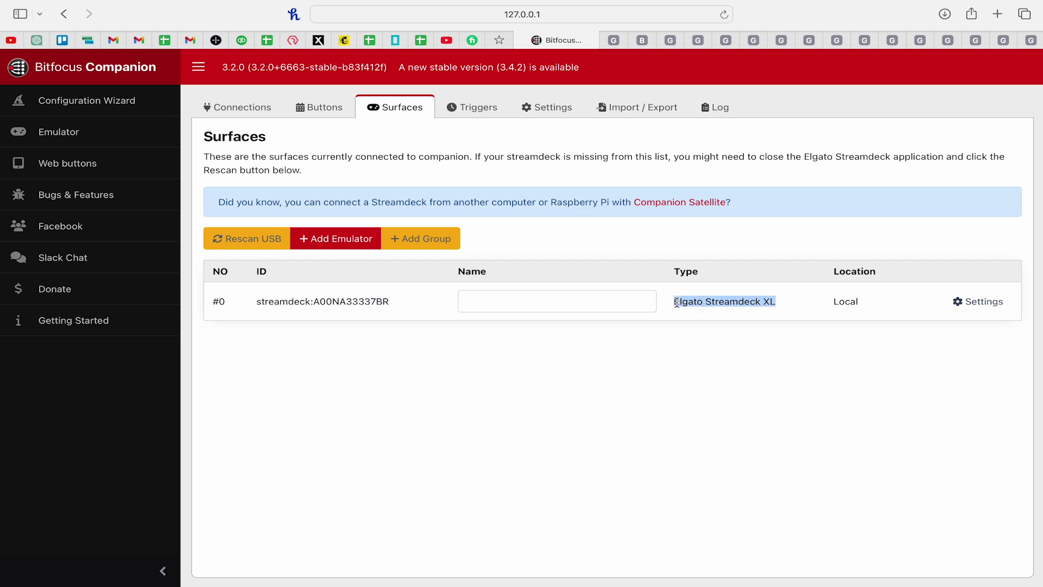
{"action": "triple_click", "coordinate": [837, 302]}
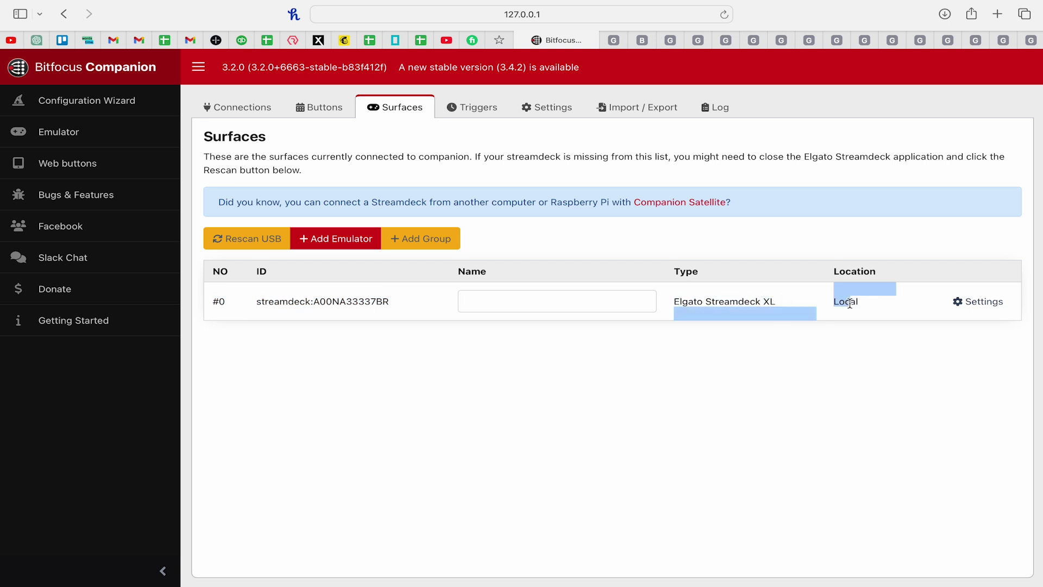
{"action": "left_click", "coordinate": [851, 301]}
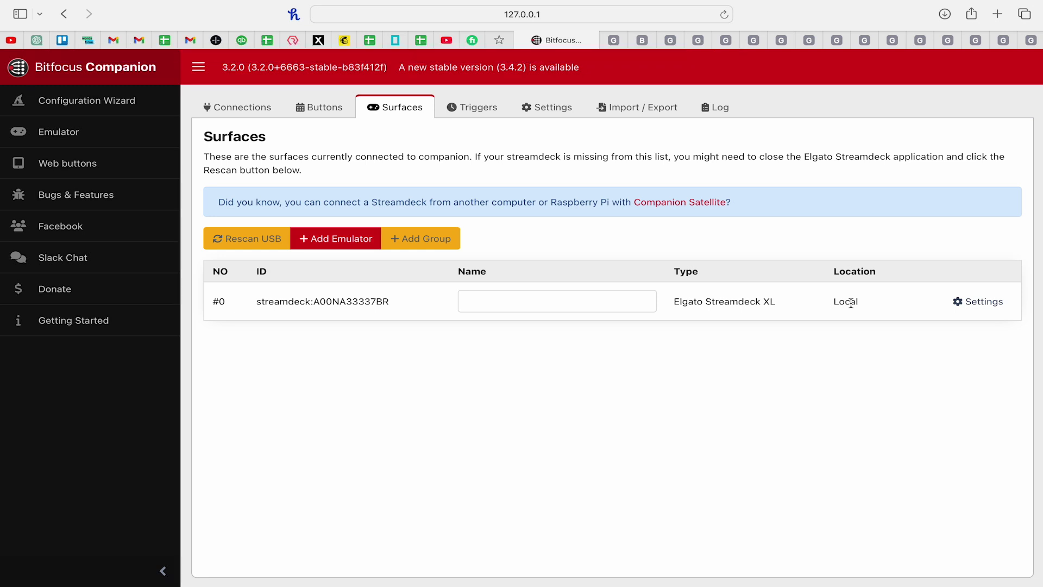
- Open the Elgato Streamdeck XL surface settings and turn Use Last Page At Startup on and back off
{"action": "left_click", "coordinate": [985, 302]}
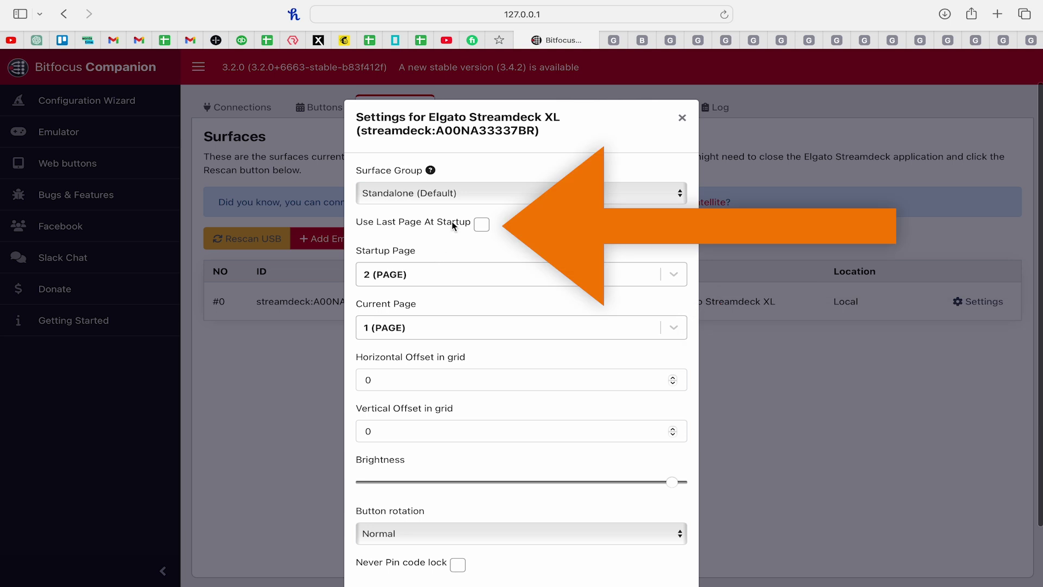
{"action": "left_click", "coordinate": [478, 224]}
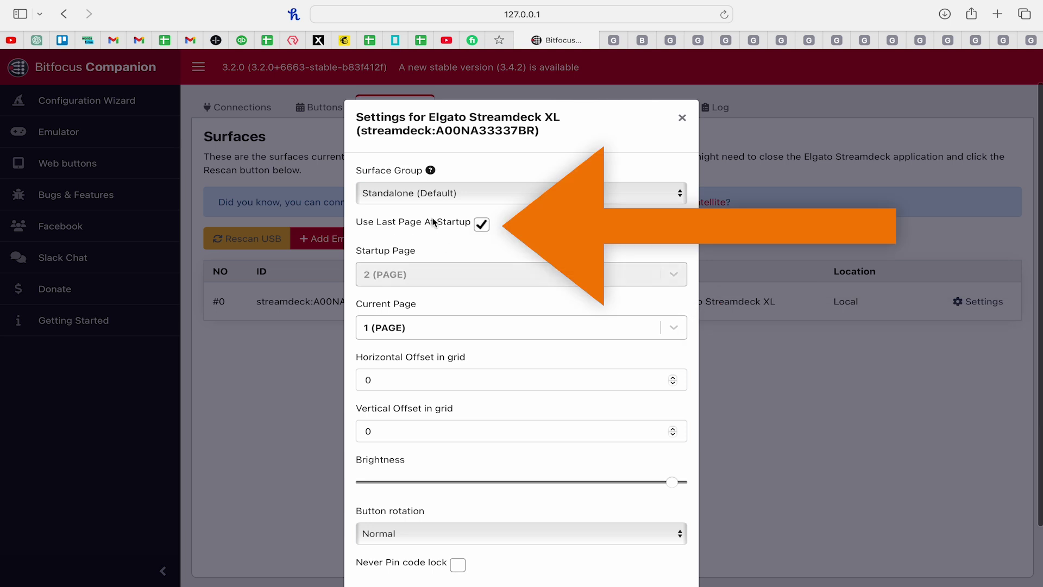
{"action": "left_click", "coordinate": [481, 226]}
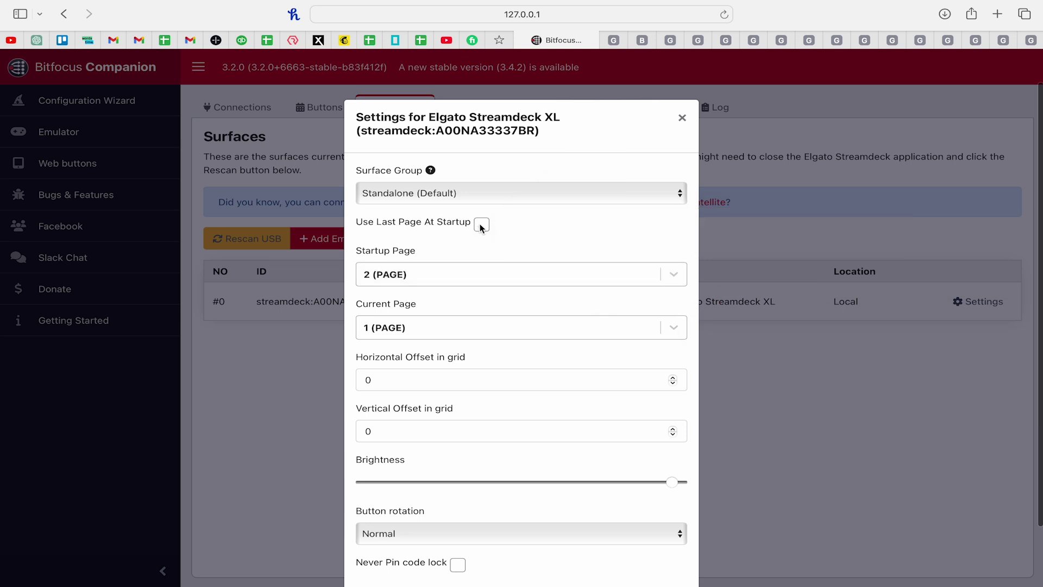
- Set the Elgato Streamdeck XL surface's Startup Page to 2 (PAGE)
{"action": "left_click", "coordinate": [449, 270]}
{"action": "scroll", "coordinate": [433, 350], "scroll_direction": "down", "scroll_amount": 3}
{"action": "scroll", "coordinate": [432, 351], "scroll_direction": "up", "scroll_amount": 3}
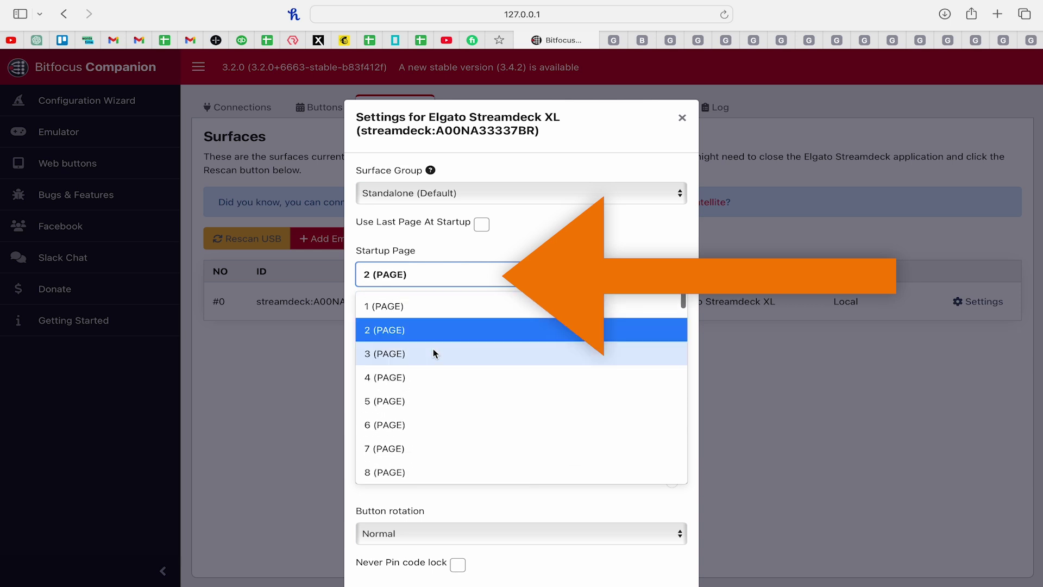
{"action": "left_click", "coordinate": [421, 326]}
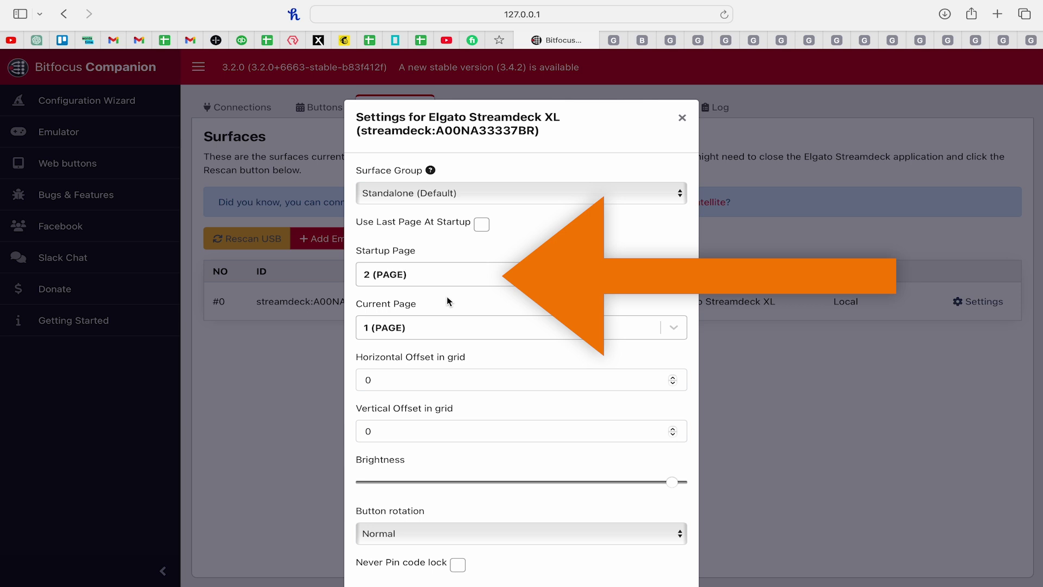
- Switch the surface's Current Page to 2 (PAGE) and back to 1 (PAGE)
{"action": "left_click", "coordinate": [433, 328]}
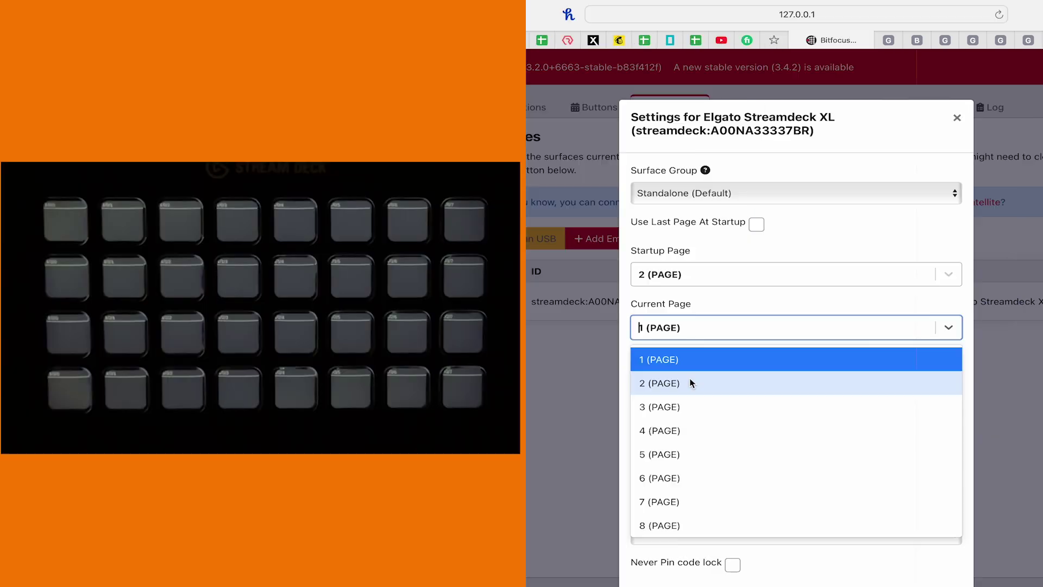
{"action": "left_click", "coordinate": [417, 383]}
{"action": "left_click", "coordinate": [410, 330]}
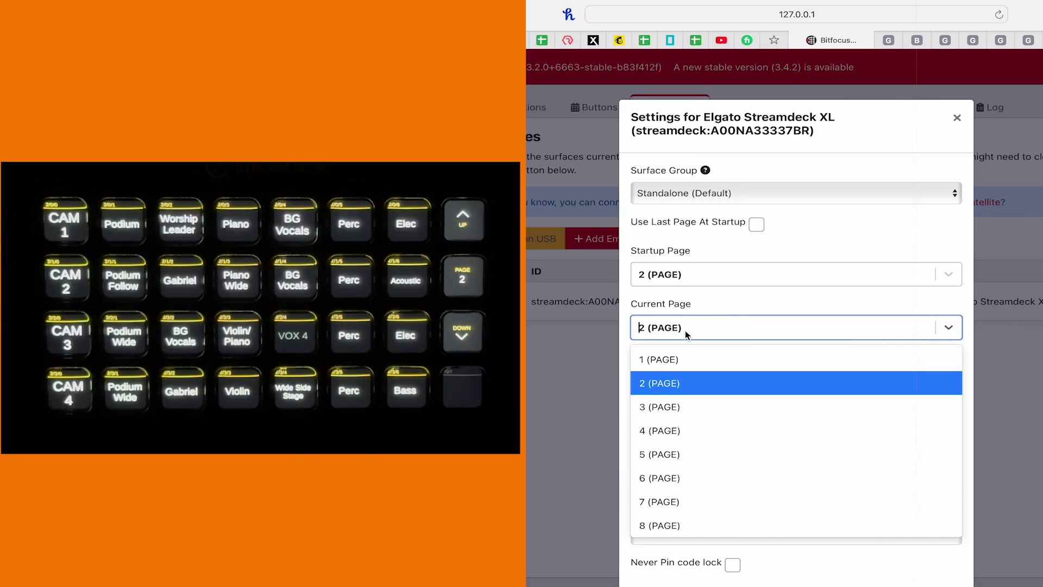
{"action": "left_click", "coordinate": [411, 356]}
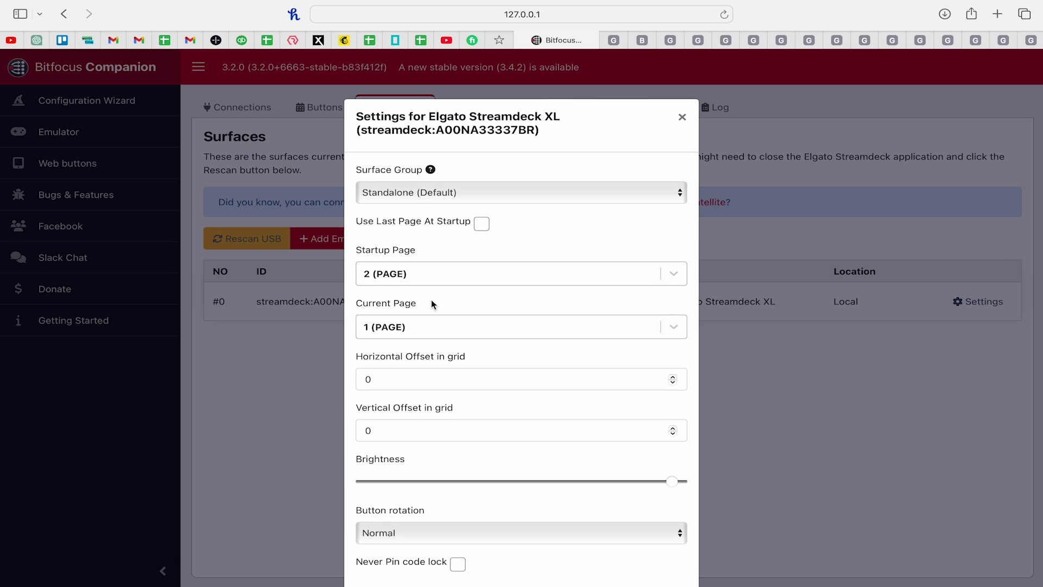
- Lower the surface's Brightness to about the middle of its range and open the Button rotation choices
{"action": "scroll", "coordinate": [424, 302], "scroll_direction": "down", "scroll_amount": 3}
{"action": "scroll", "coordinate": [395, 353], "scroll_direction": "down", "scroll_amount": 1}
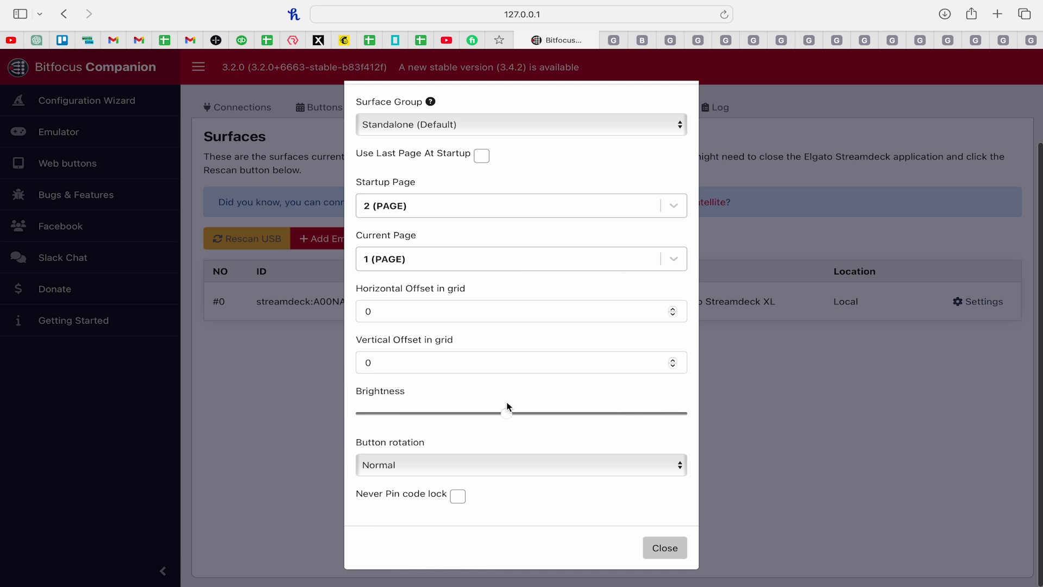
{"action": "left_click", "coordinate": [530, 464]}
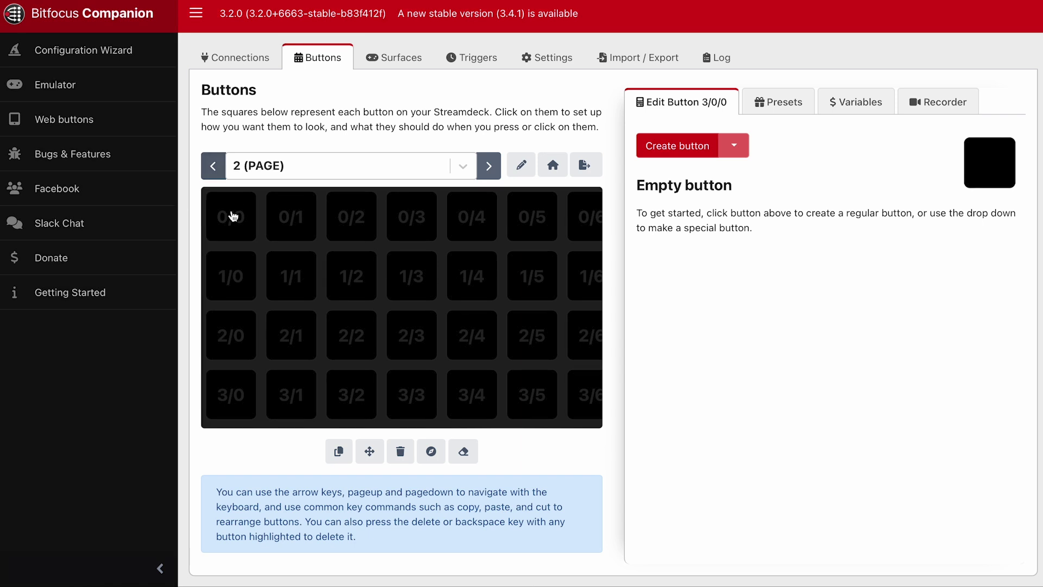
- Create a regular button in slot 0/0 of page 2 and add the press action internal: Surface: Set to page
{"action": "left_click", "coordinate": [672, 154]}
{"action": "scroll", "coordinate": [842, 498], "scroll_direction": "down", "scroll_amount": 4}
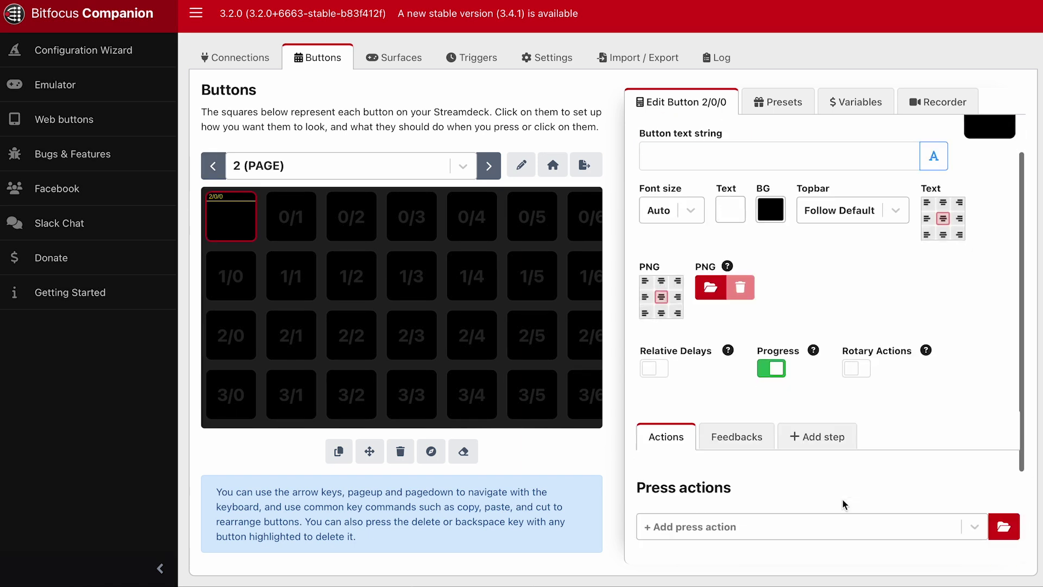
{"action": "left_click", "coordinate": [805, 398]}
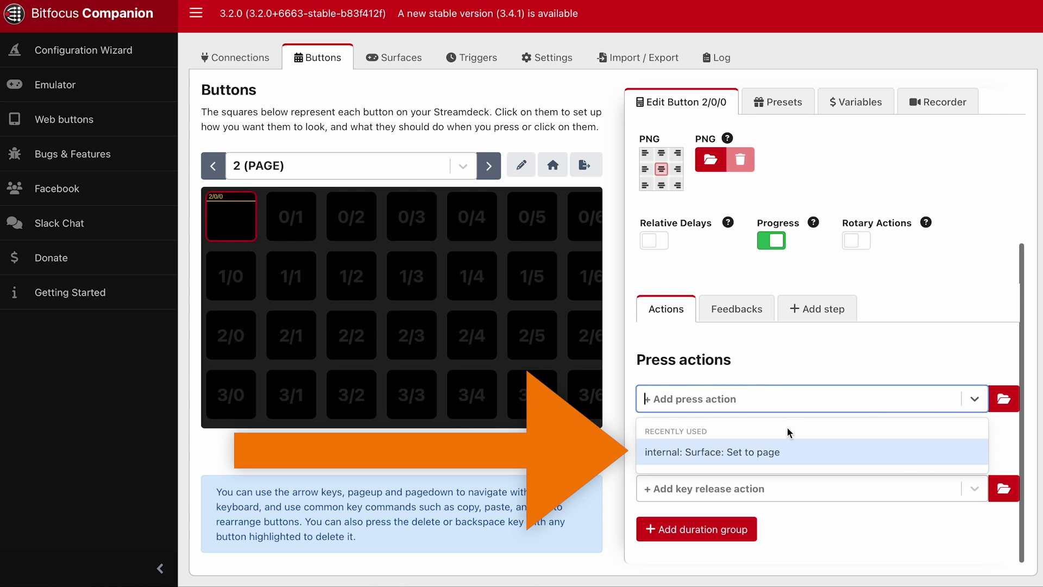
{"action": "left_click", "coordinate": [787, 452]}
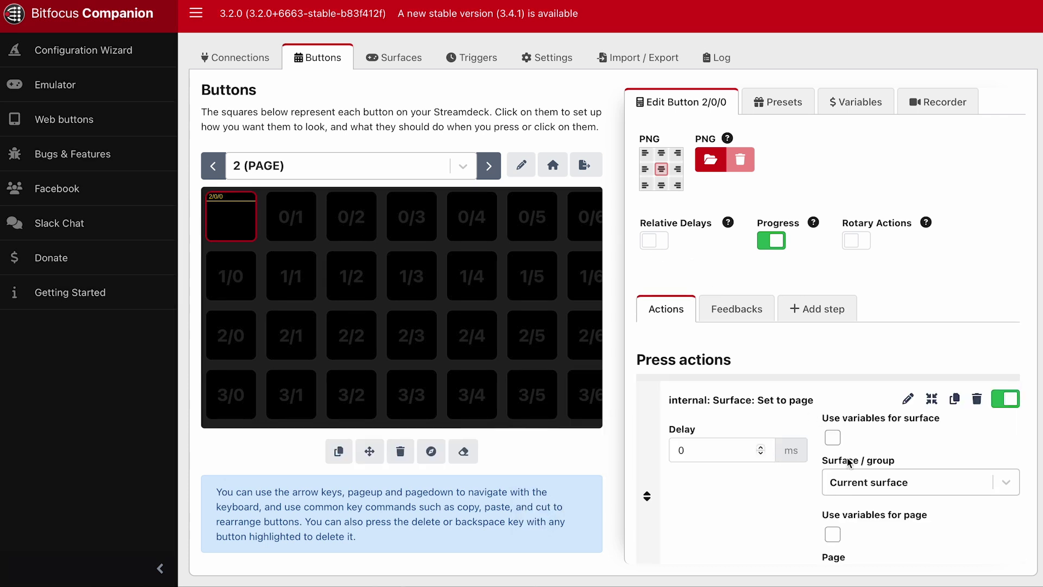
- Set the target Page of the Set to page action on button 2/0/0 to 3 (PAGE)
{"action": "scroll", "coordinate": [849, 462], "scroll_direction": "down", "scroll_amount": 3}
{"action": "left_click", "coordinate": [850, 441]}
{"action": "scroll", "coordinate": [858, 524], "scroll_direction": "down", "scroll_amount": 2}
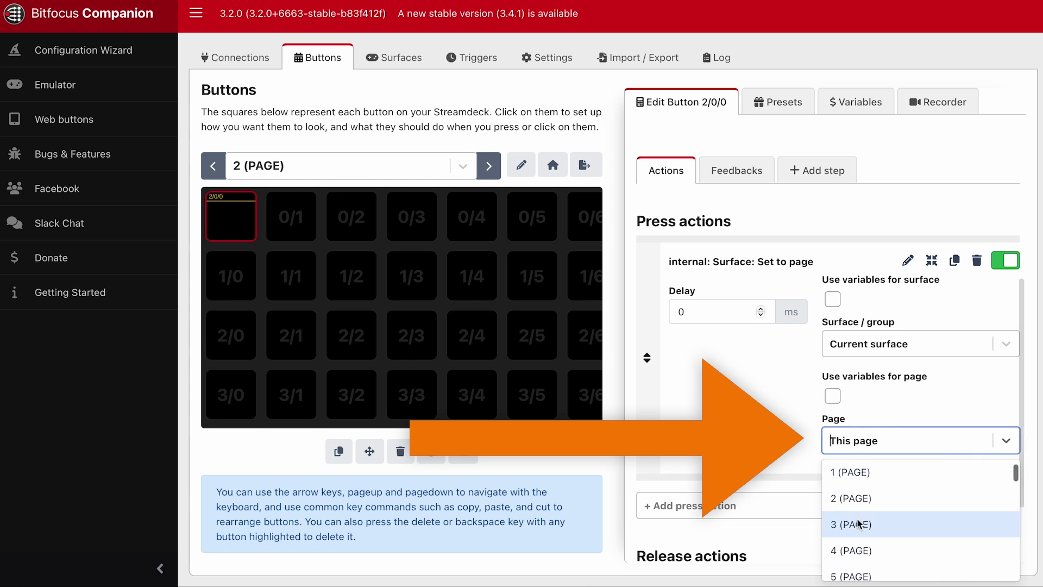
{"action": "left_click", "coordinate": [853, 523]}
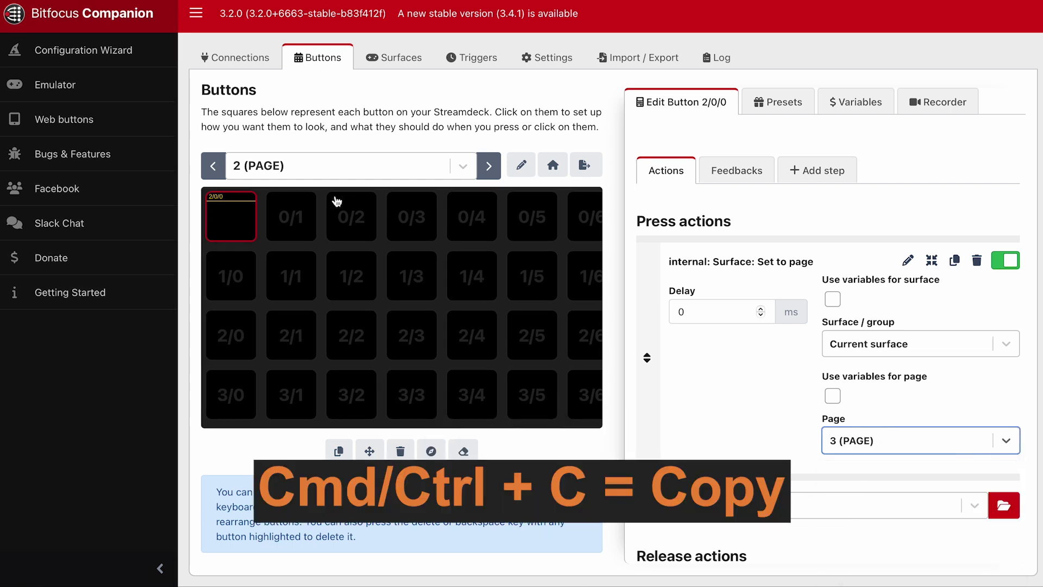
- Copy the page-change button from slot 0/0 of page 2 into slot 0/0 of page 3
{"action": "left_click", "coordinate": [220, 216]}
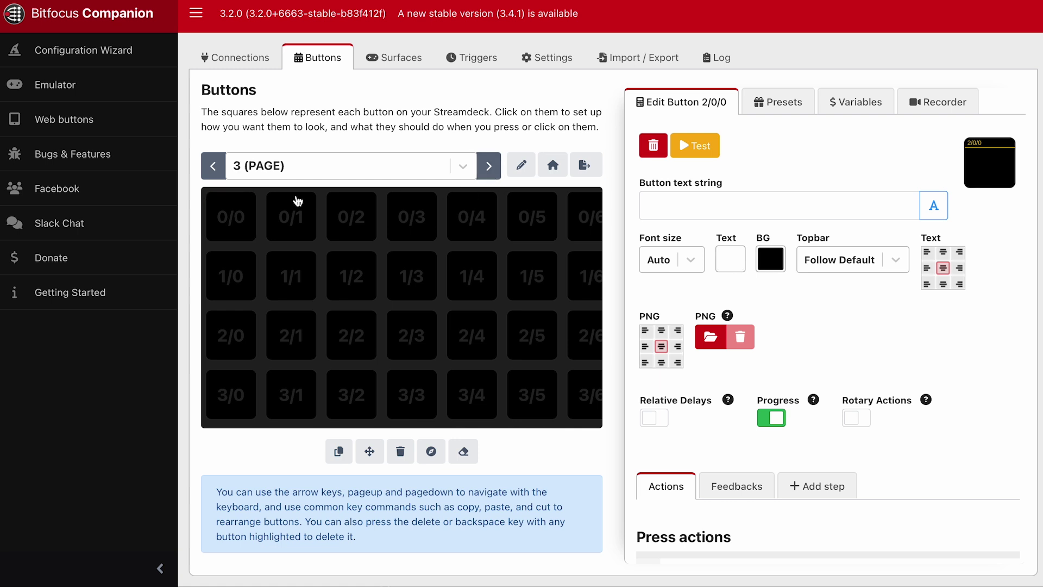
{"action": "left_click", "coordinate": [250, 209]}
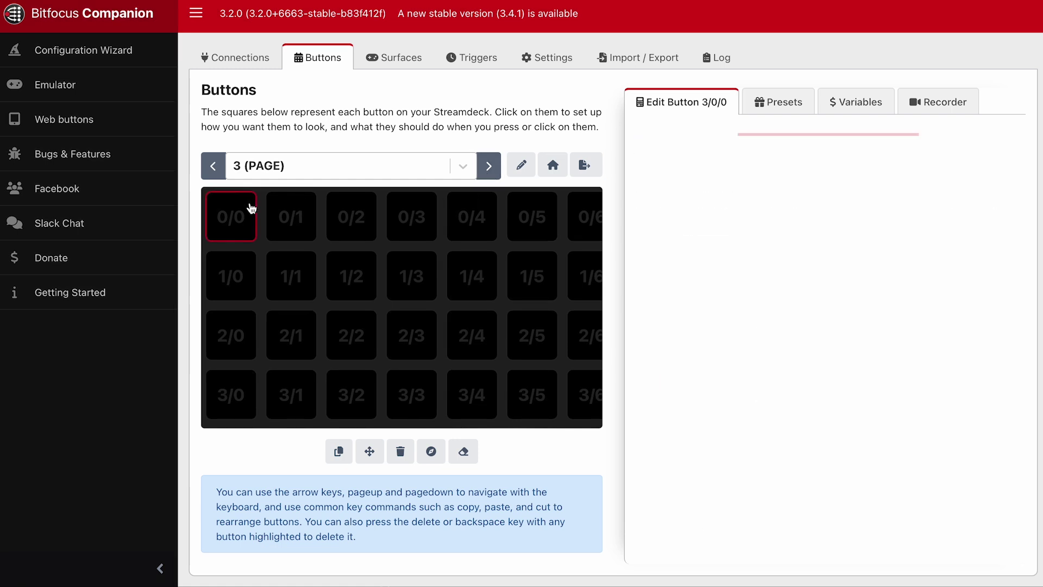
{"action": "key", "text": "ctrl+v"}
- Change the target Page of the copied button's Set to page action on page 3 to 2 (PAGE)
{"action": "scroll", "coordinate": [778, 358], "scroll_direction": "down", "scroll_amount": 5}
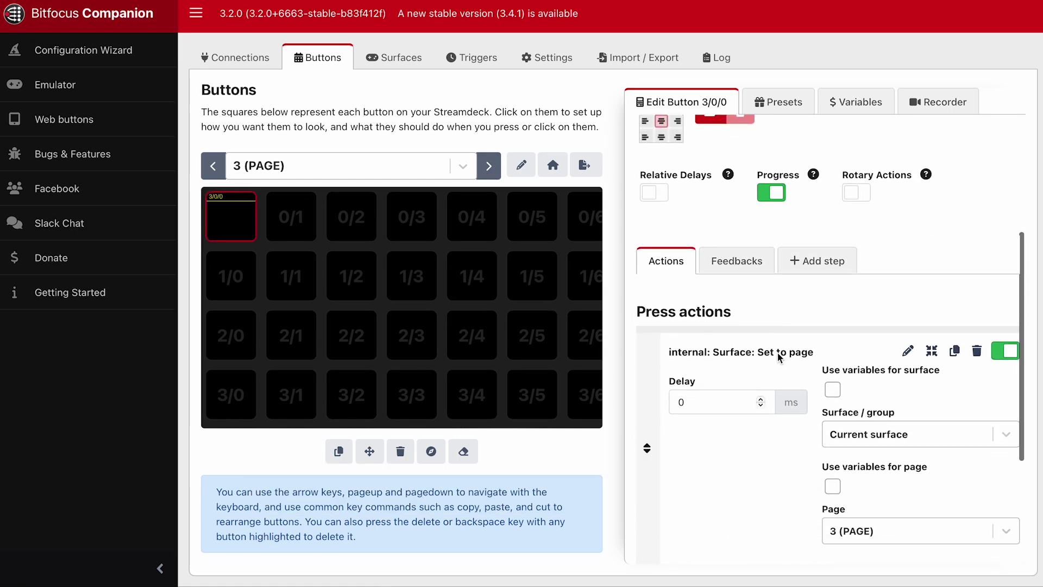
{"action": "left_click", "coordinate": [869, 449]}
{"action": "scroll", "coordinate": [871, 514], "scroll_direction": "down", "scroll_amount": 2}
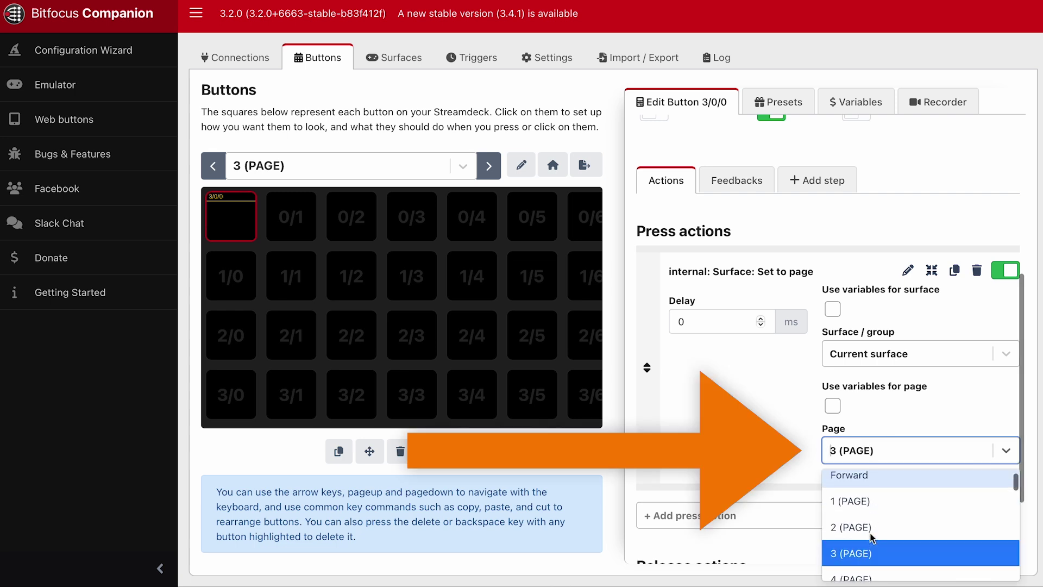
{"action": "left_click", "coordinate": [864, 527]}
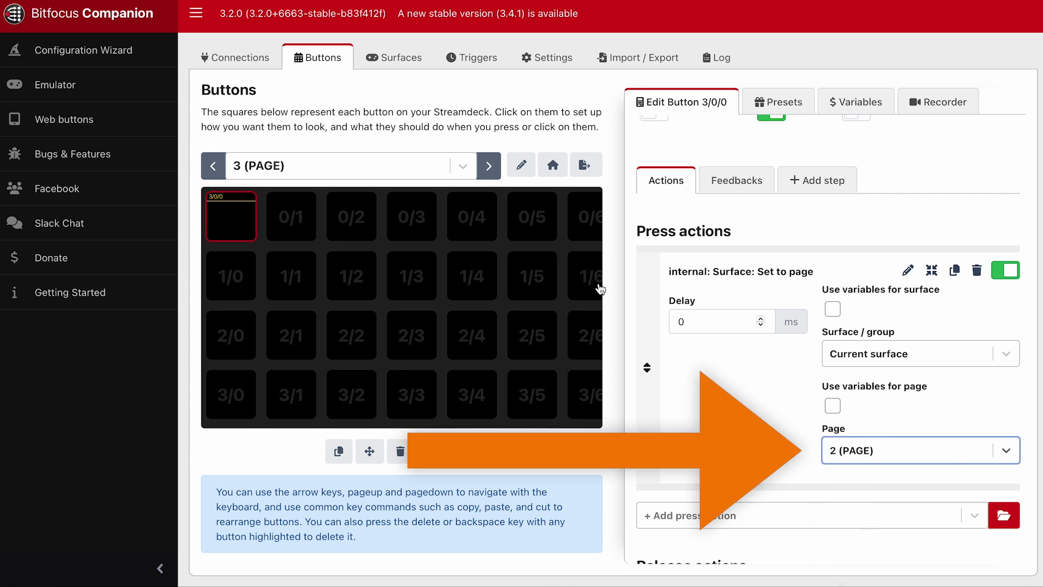
- Label the button in slot 0/0 of page 2 "Recall Presets" and the one on page 3 "Save presets"
{"action": "left_click", "coordinate": [231, 217]}
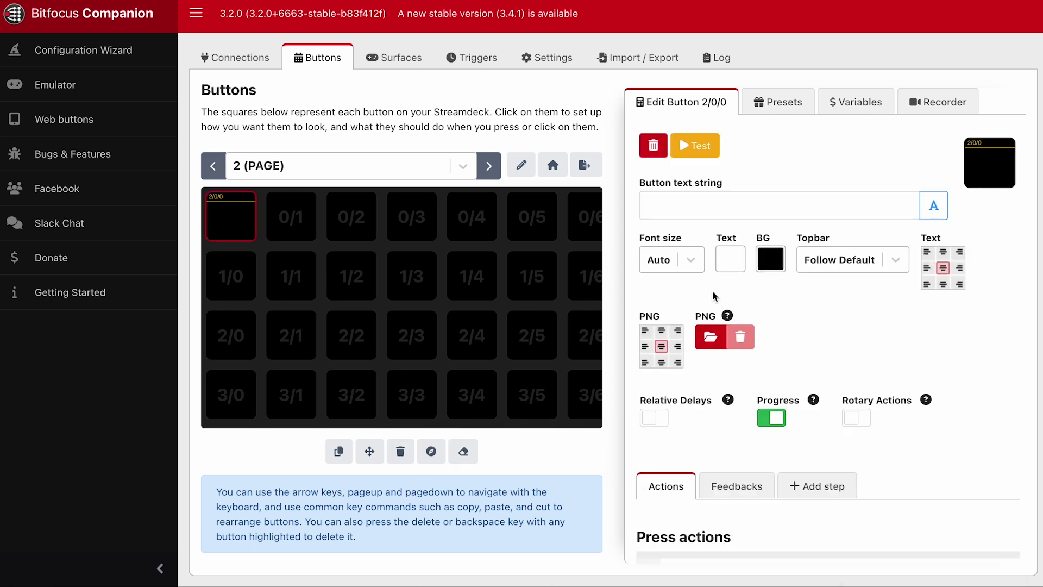
{"action": "type", "text": "Recall Presets"}
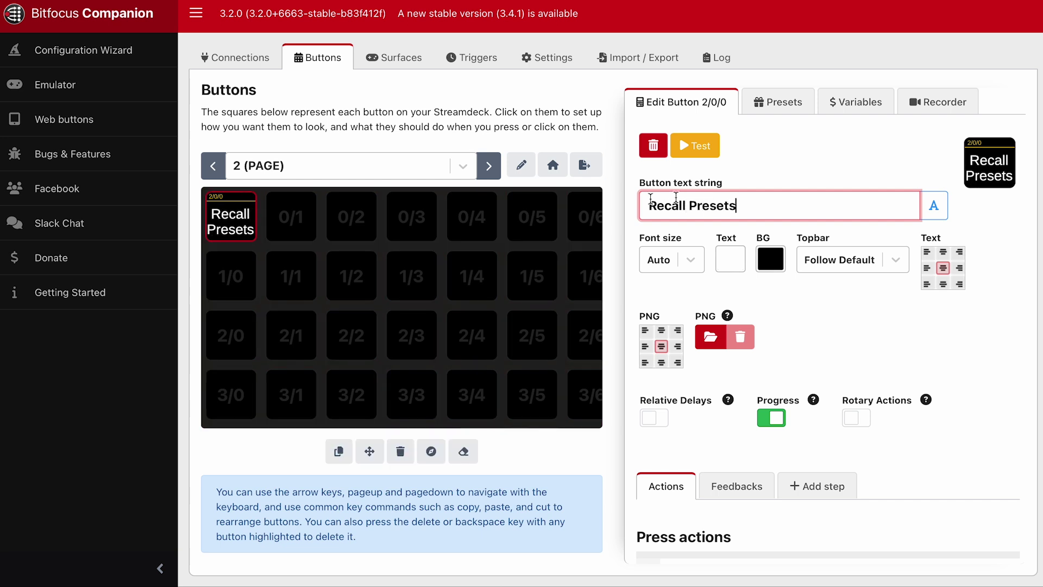
{"action": "left_click", "coordinate": [488, 165]}
{"action": "left_click", "coordinate": [223, 220]}
{"action": "left_click", "coordinate": [686, 201]}
{"action": "type", "text": "S"}
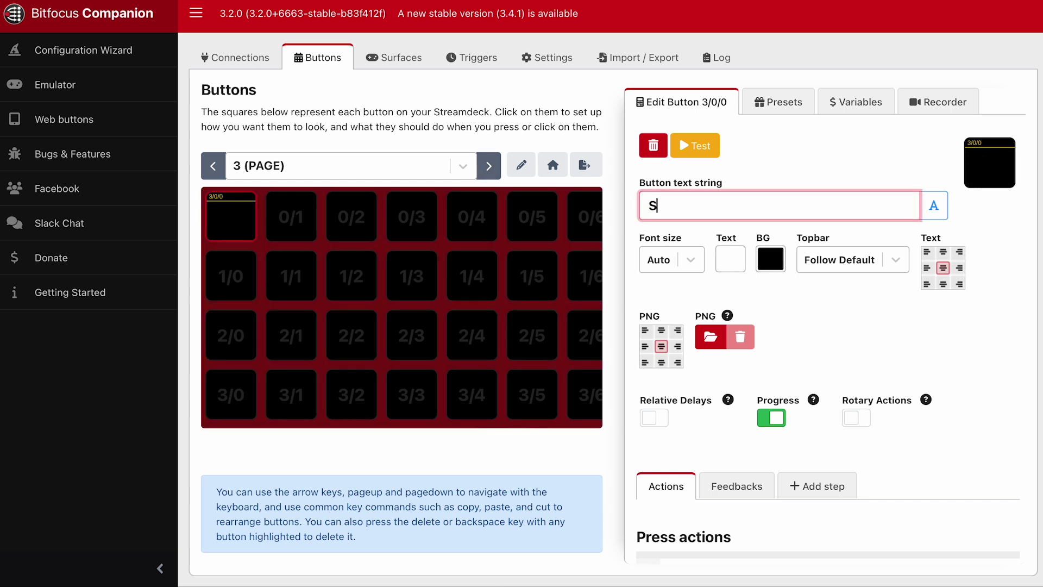
{"action": "type", "text": "ave presets"}
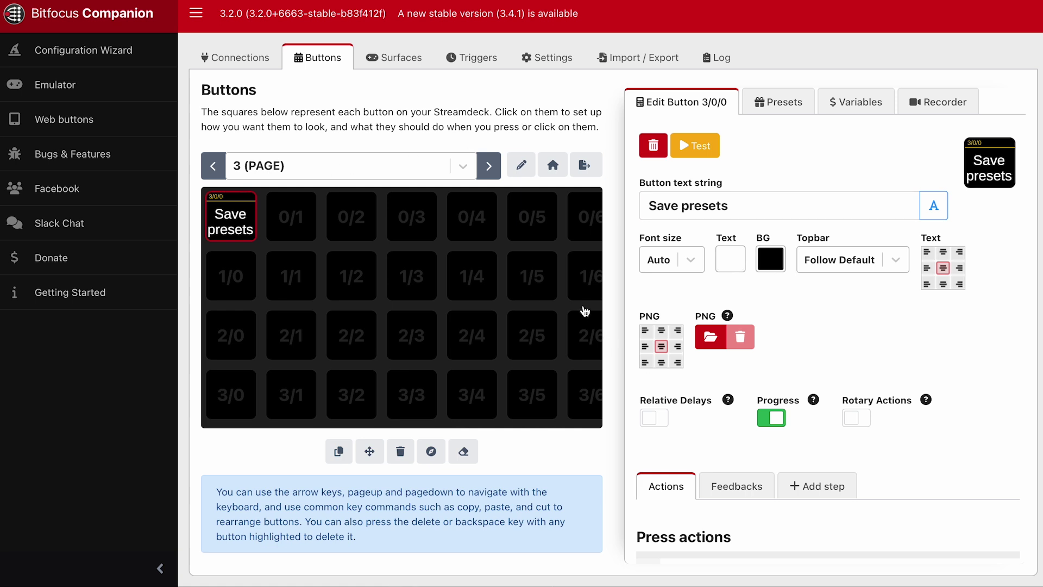
- Move the Save presets button on page 3 from slot 0/0 to slot 0/1
{"action": "left_click", "coordinate": [371, 450]}
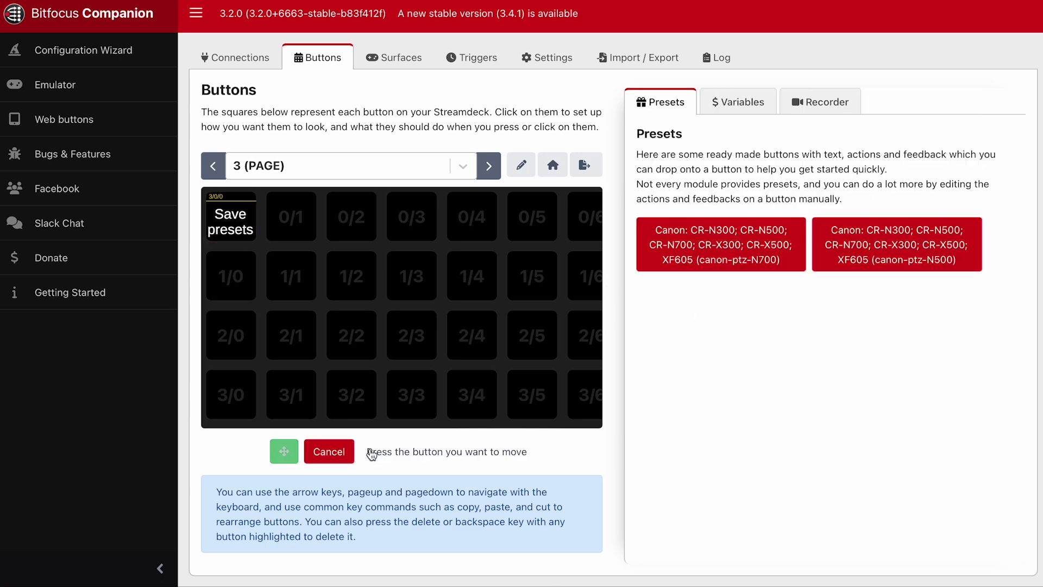
{"action": "left_click", "coordinate": [242, 216]}
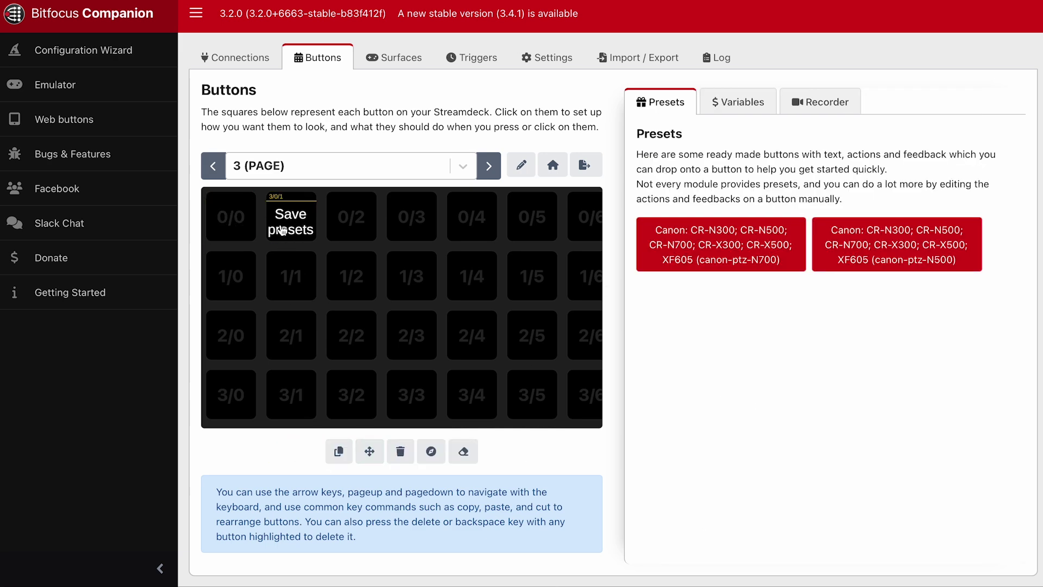
{"action": "left_click", "coordinate": [281, 230]}
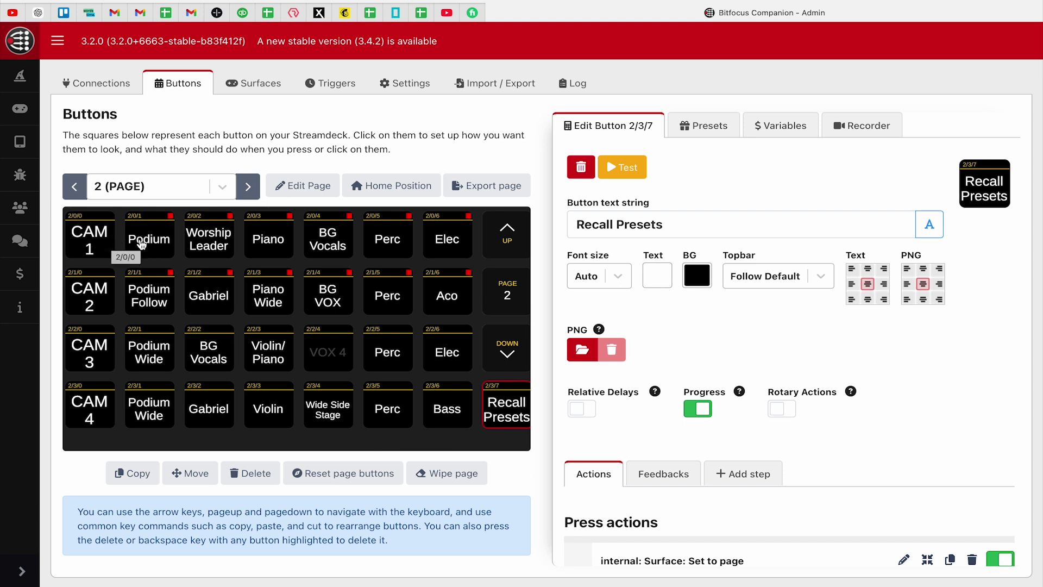
- Open the Podium button on page 2 and check its Preset - Recall press action and preset number
{"action": "left_click", "coordinate": [146, 243]}
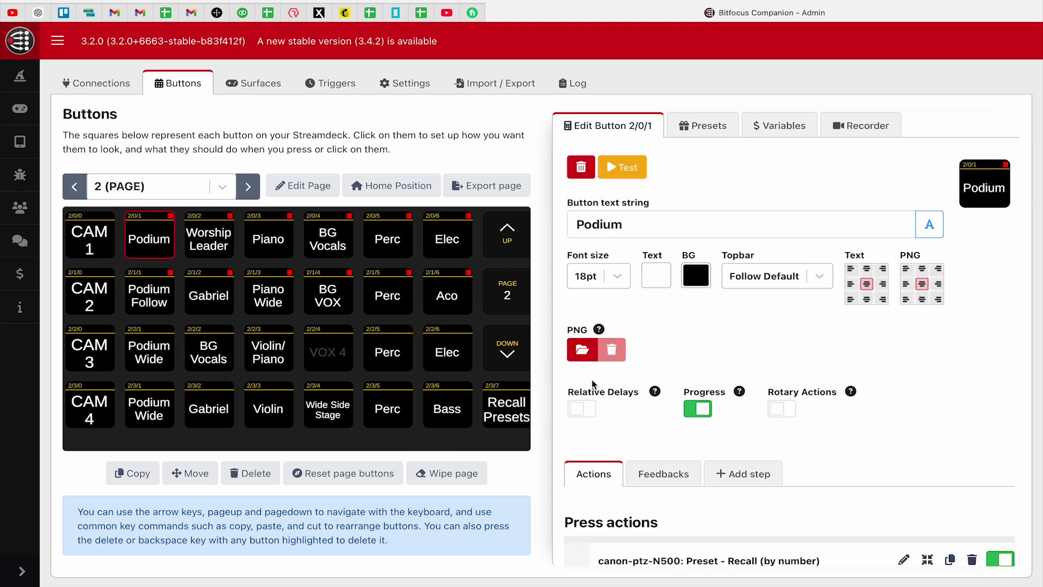
{"action": "scroll", "coordinate": [711, 390], "scroll_direction": "down", "scroll_amount": 3}
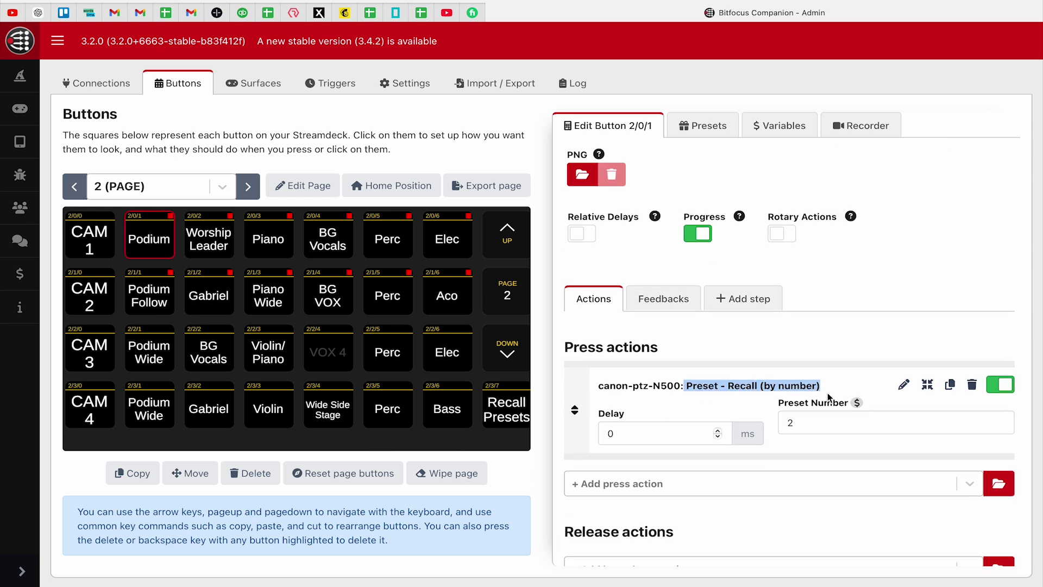
{"action": "left_click", "coordinate": [810, 421]}
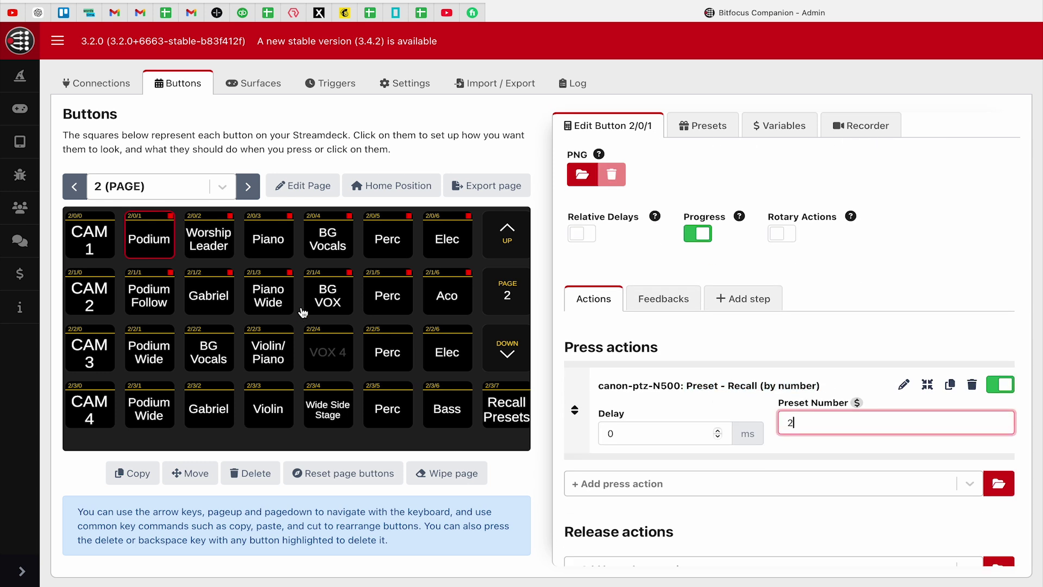
- Look through the CAM 1, Podium, Piano and Recall Presets buttons on page 2, and compare the layout with page 3
{"action": "left_click", "coordinate": [93, 243]}
{"action": "left_click", "coordinate": [148, 242]}
{"action": "left_click", "coordinate": [274, 243]}
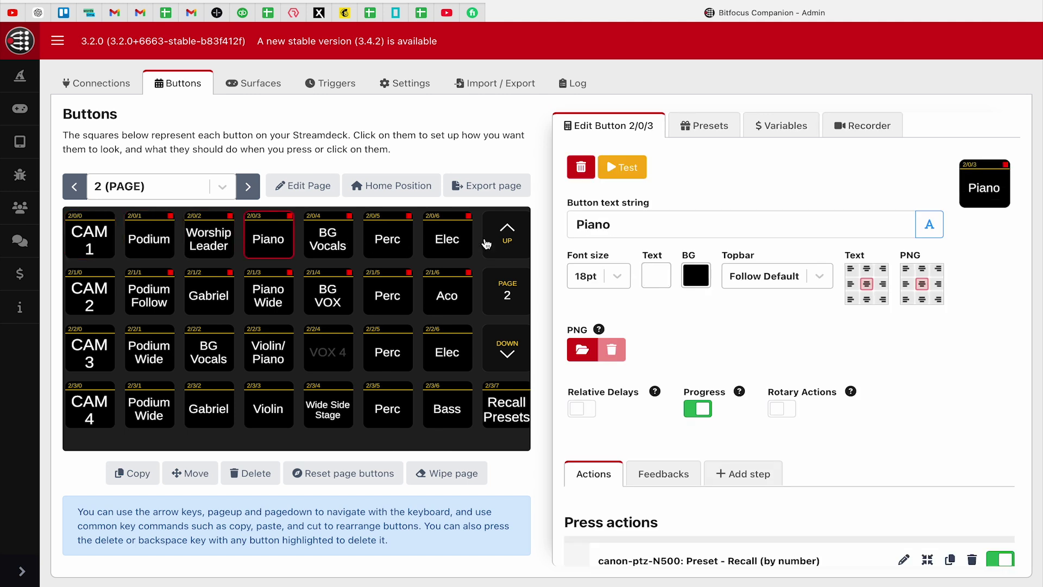
{"action": "left_click", "coordinate": [510, 406]}
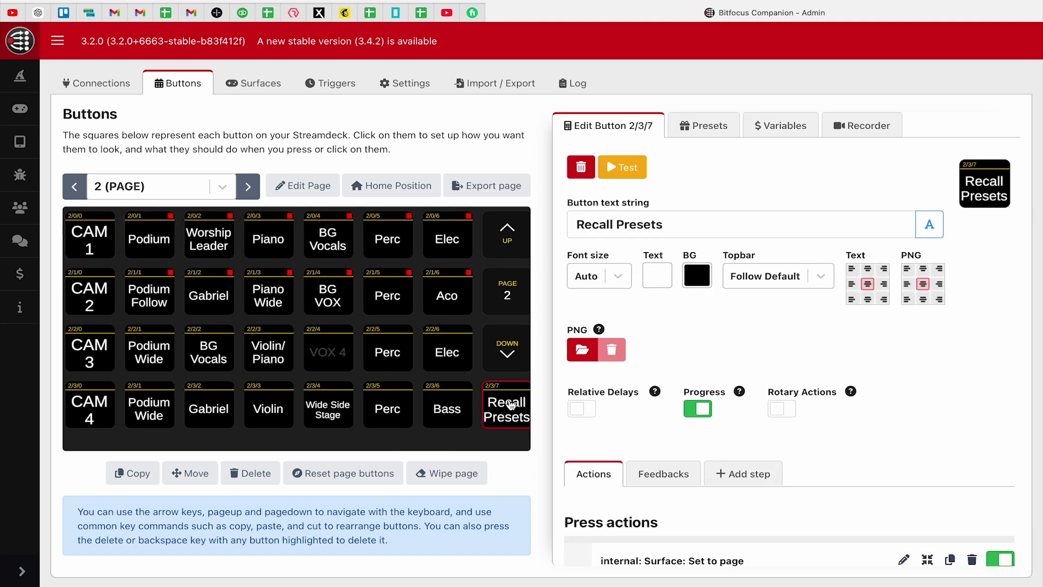
{"action": "left_click", "coordinate": [249, 187]}
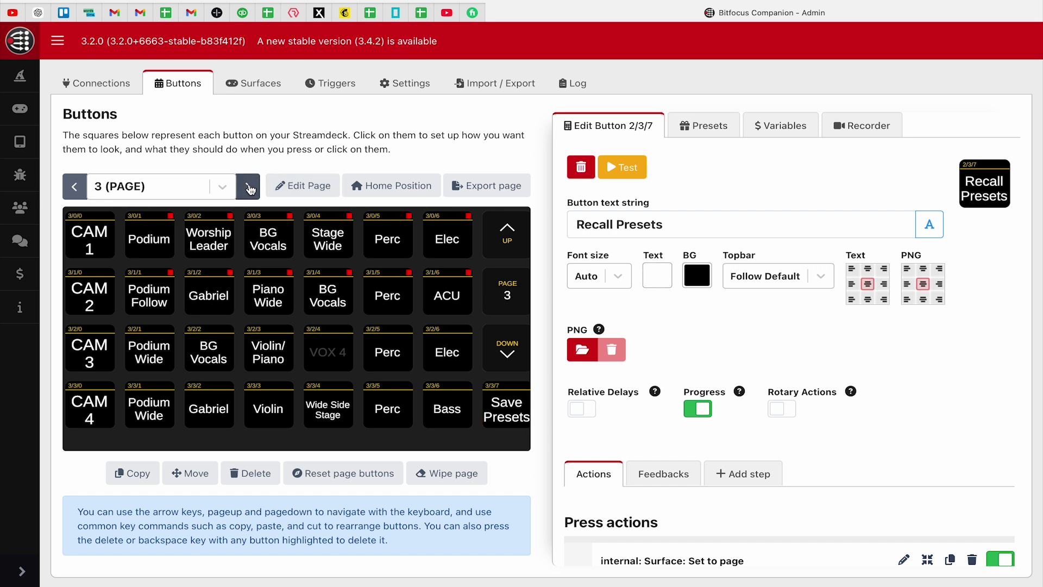
{"action": "left_click", "coordinate": [75, 188]}
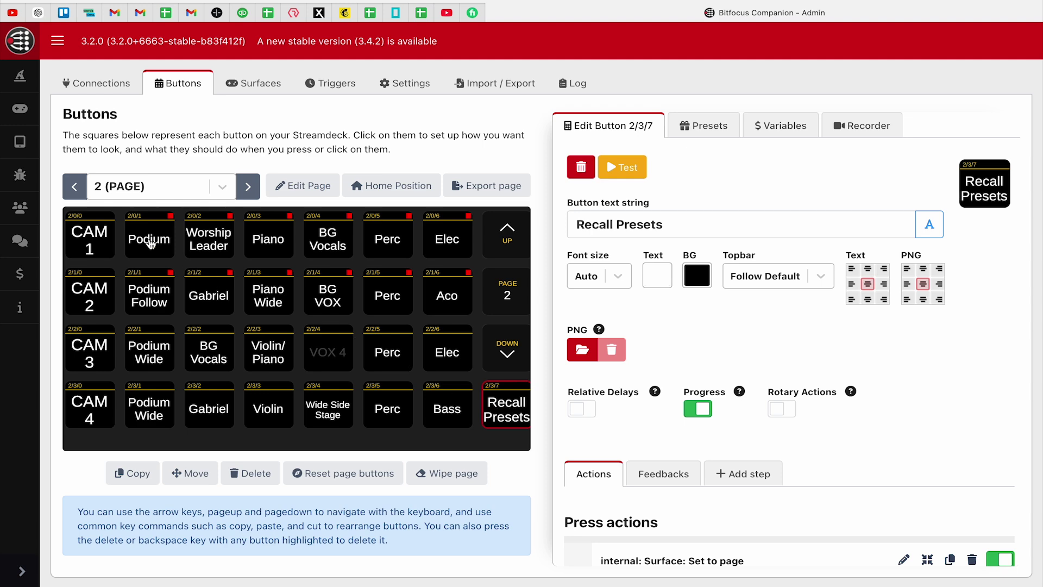
- Check the press actions of the CAM 1 and Podium buttons on page 2, and open the Podium button on page 3
{"action": "left_click", "coordinate": [99, 242]}
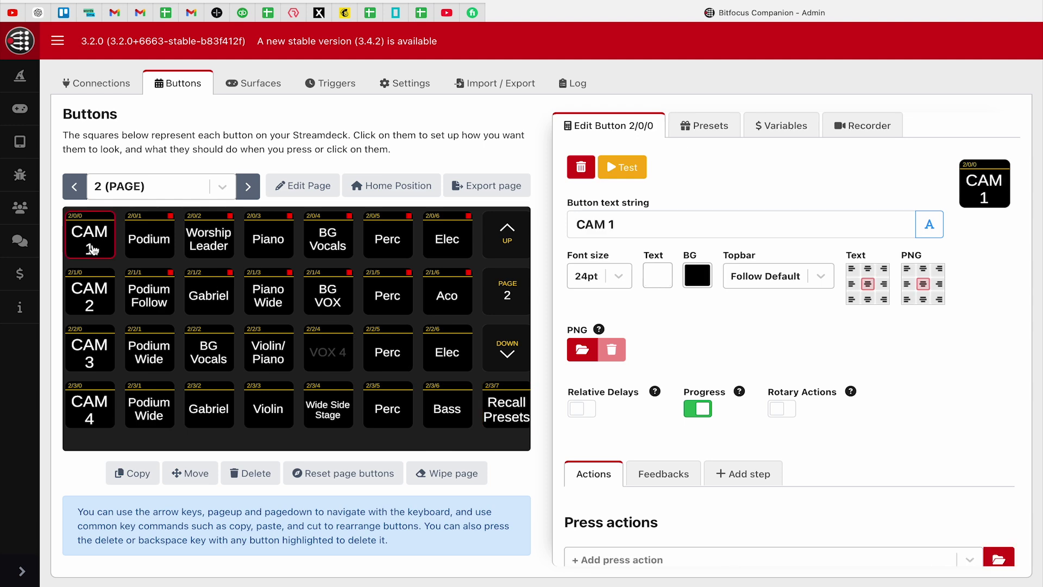
{"action": "scroll", "coordinate": [729, 403], "scroll_direction": "down", "scroll_amount": 3}
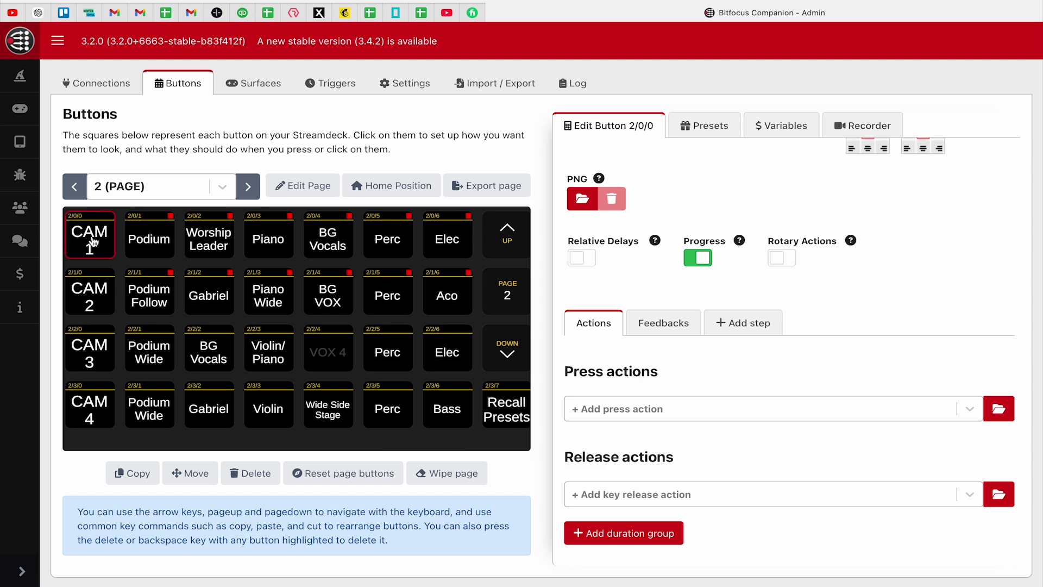
{"action": "left_click", "coordinate": [153, 238]}
{"action": "scroll", "coordinate": [724, 411], "scroll_direction": "down", "scroll_amount": 4}
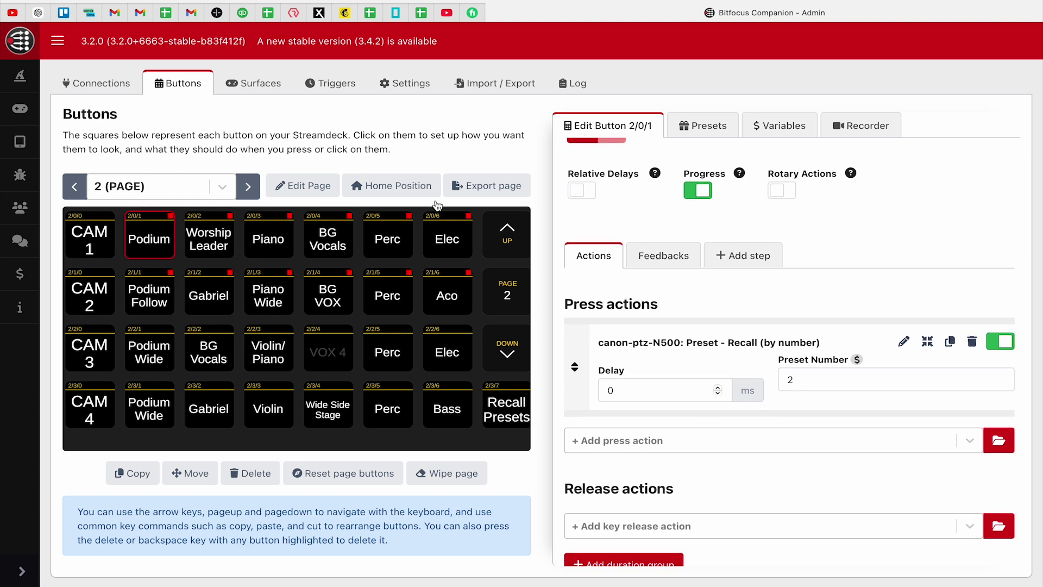
{"action": "left_click", "coordinate": [247, 186]}
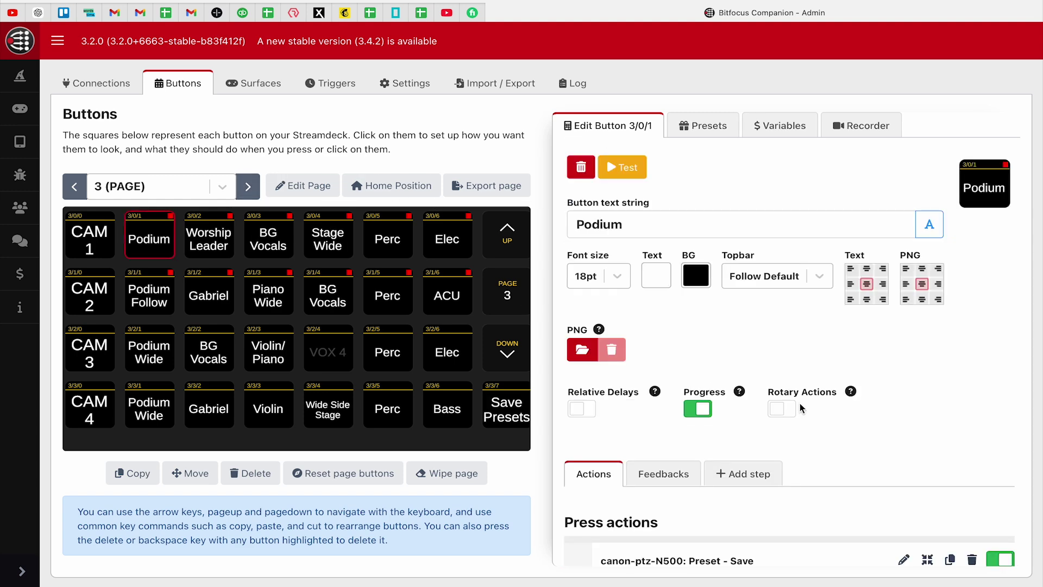
- Check the press actions of the Podium buttons on page 3 and page 2, including the recall action's preset number
{"action": "scroll", "coordinate": [801, 408], "scroll_direction": "down", "scroll_amount": 4}
{"action": "key", "text": "Page_Up"}
{"action": "left_click", "coordinate": [151, 242]}
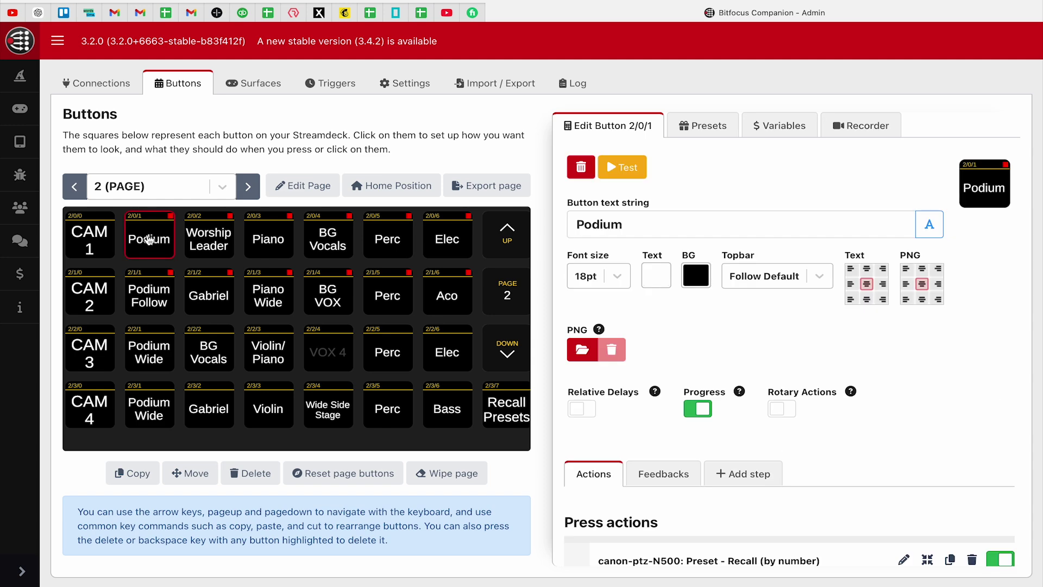
{"action": "scroll", "coordinate": [769, 444], "scroll_direction": "down", "scroll_amount": 4}
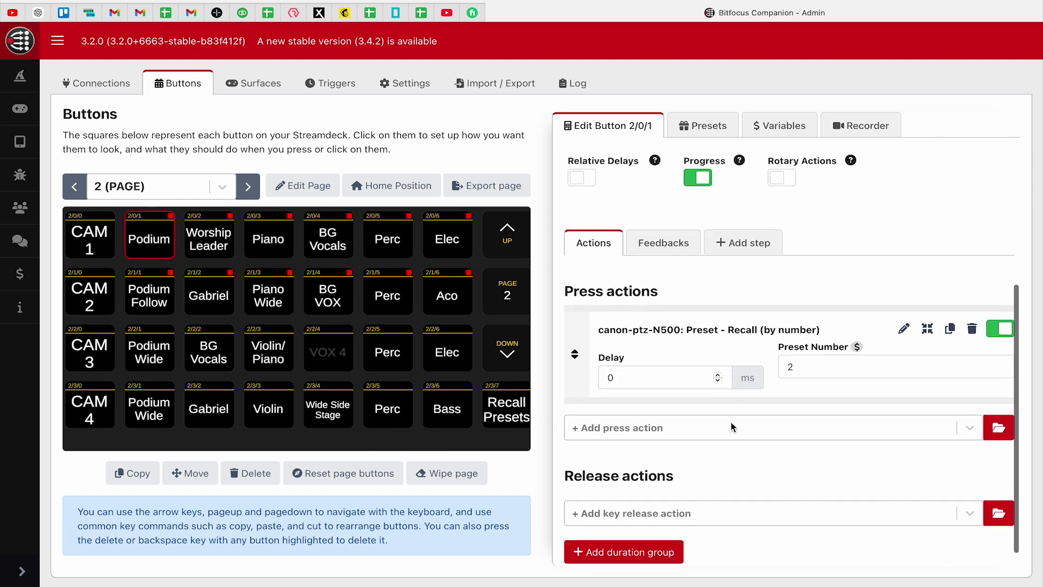
- Add a second canon-ptz-N500 "Preset - Recall (by number)" press action to the Podium button on page 2
{"action": "left_click", "coordinate": [998, 427]}
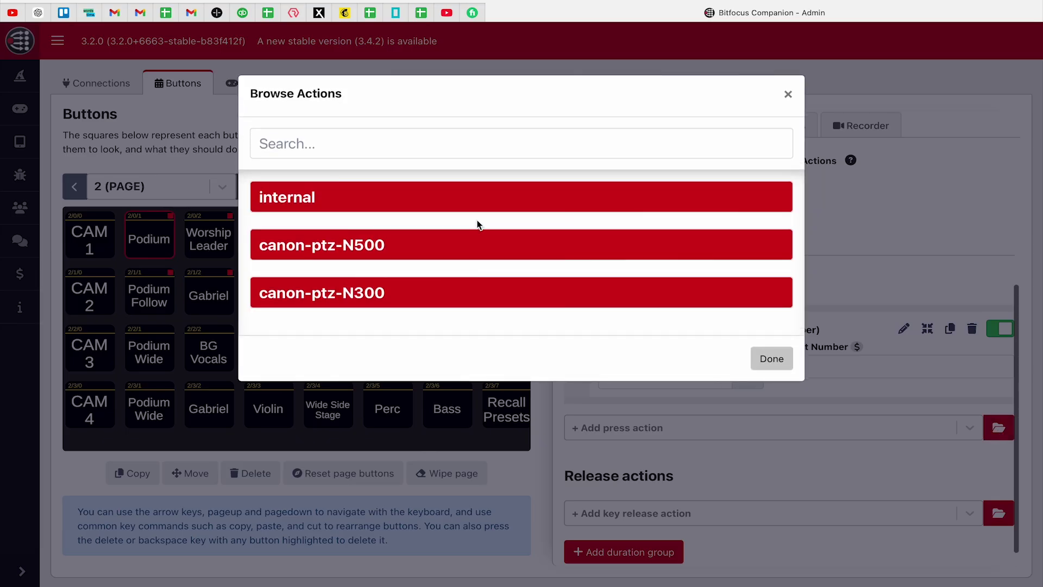
{"action": "left_click", "coordinate": [359, 246]}
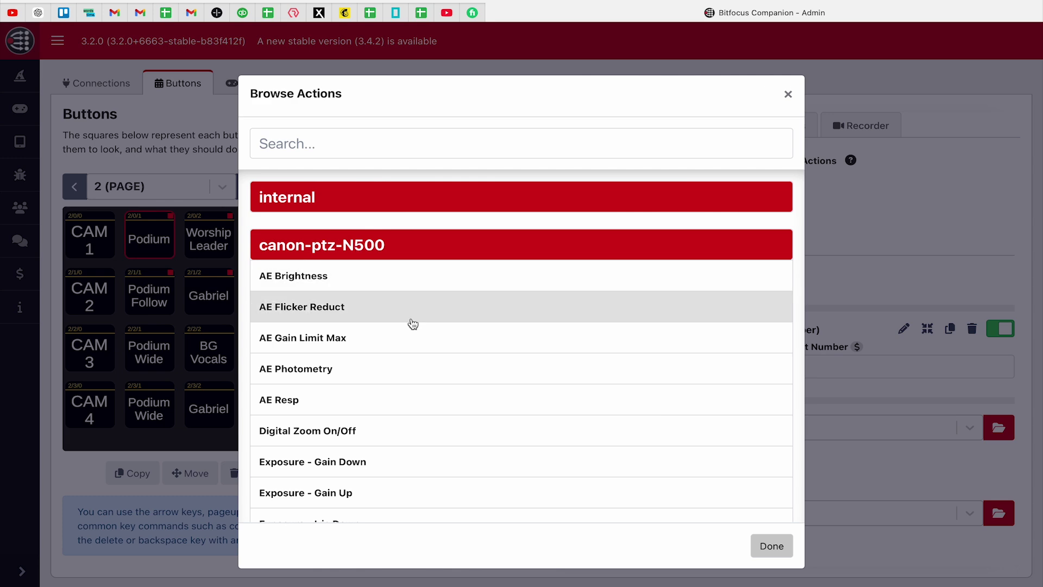
{"action": "scroll", "coordinate": [412, 321], "scroll_direction": "down", "scroll_amount": 10}
{"action": "scroll", "coordinate": [413, 323], "scroll_direction": "down", "scroll_amount": 15}
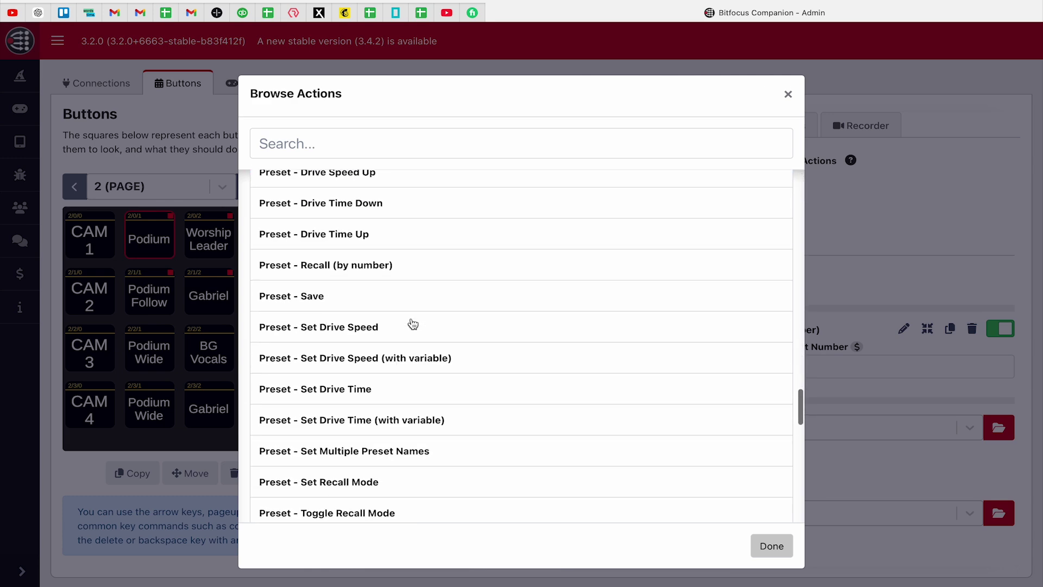
{"action": "scroll", "coordinate": [401, 345], "scroll_direction": "down", "scroll_amount": 2}
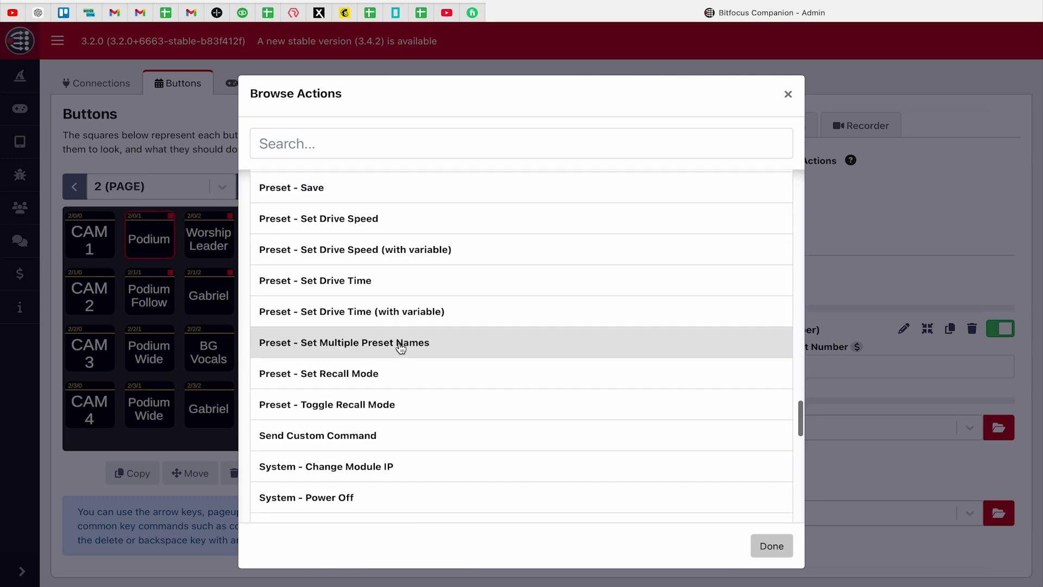
{"action": "scroll", "coordinate": [372, 216], "scroll_direction": "up", "scroll_amount": 1}
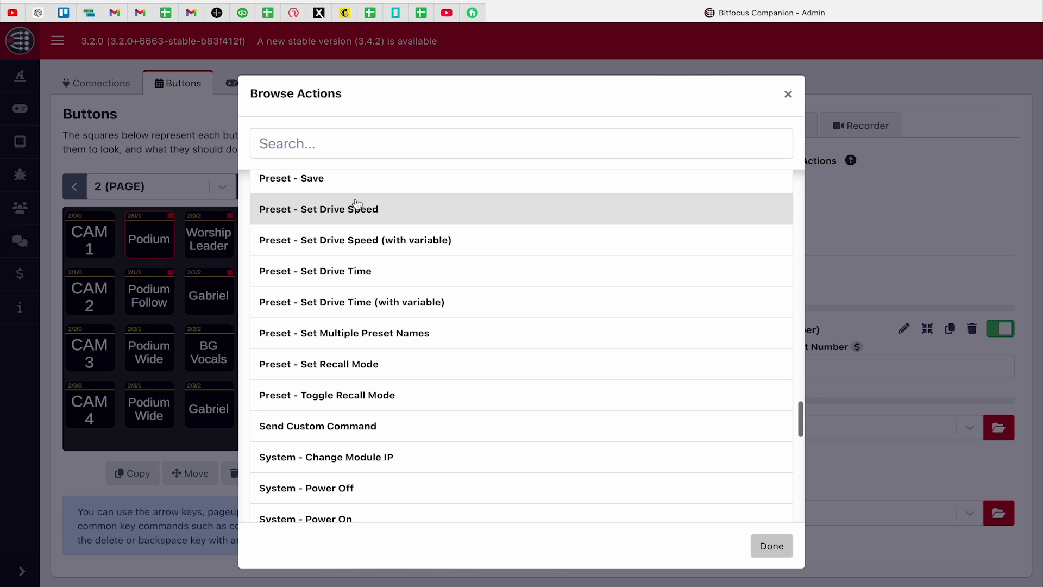
{"action": "scroll", "coordinate": [357, 204], "scroll_direction": "up", "scroll_amount": 3}
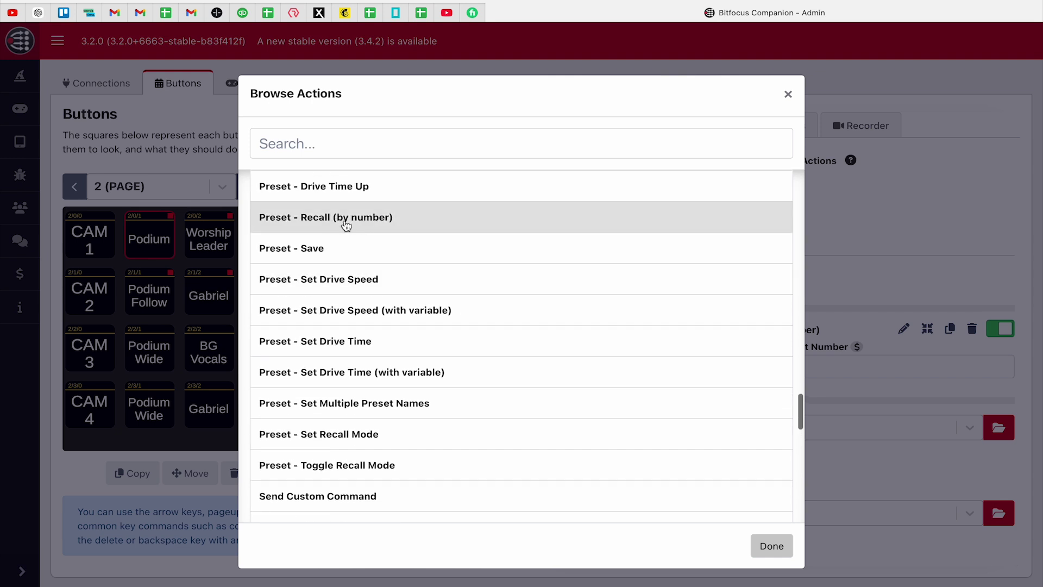
{"action": "left_click", "coordinate": [346, 225]}
{"action": "left_click", "coordinate": [781, 546]}
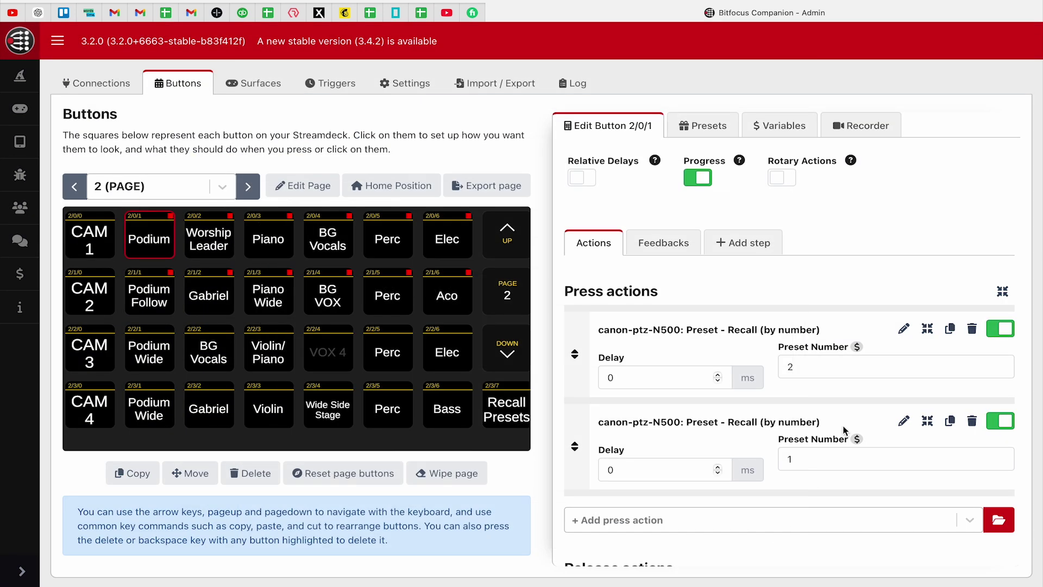
- Delete the second "Preset - Recall (by number)" press action from the Podium button on page 2
{"action": "left_click", "coordinate": [973, 423]}
{"action": "left_click", "coordinate": [664, 188]}
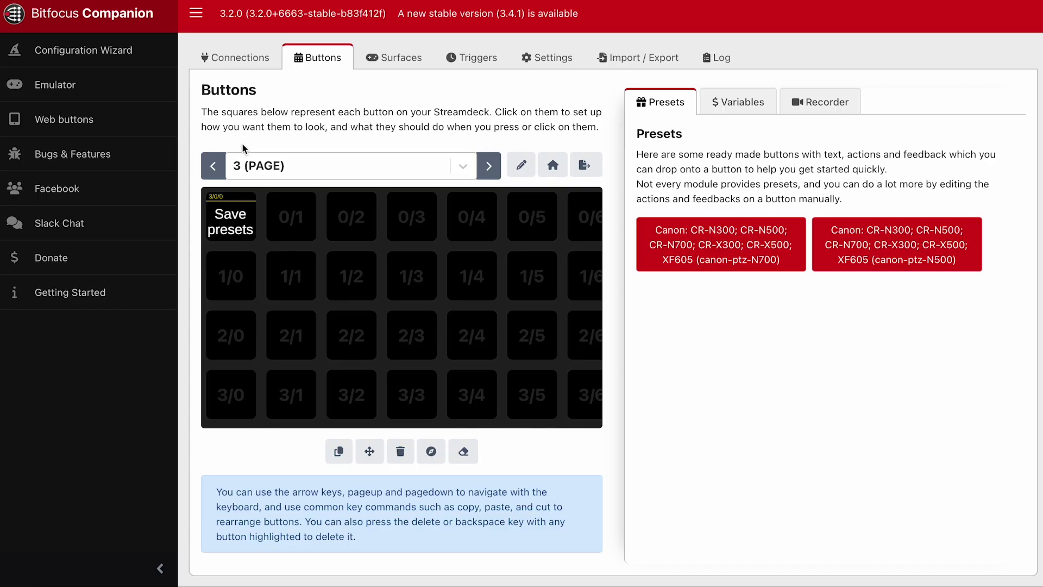
- Name page 1 "MASTER PAGE" and save the page configuration
{"action": "left_click", "coordinate": [525, 164]}
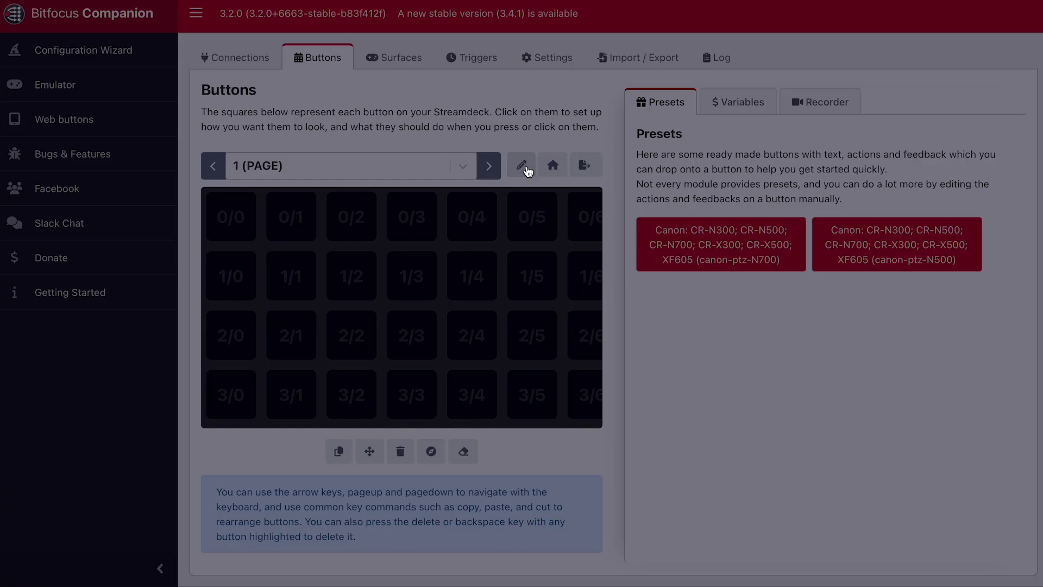
{"action": "left_click", "coordinate": [365, 139]}
{"action": "type", "text": "MASTER PAGE"}
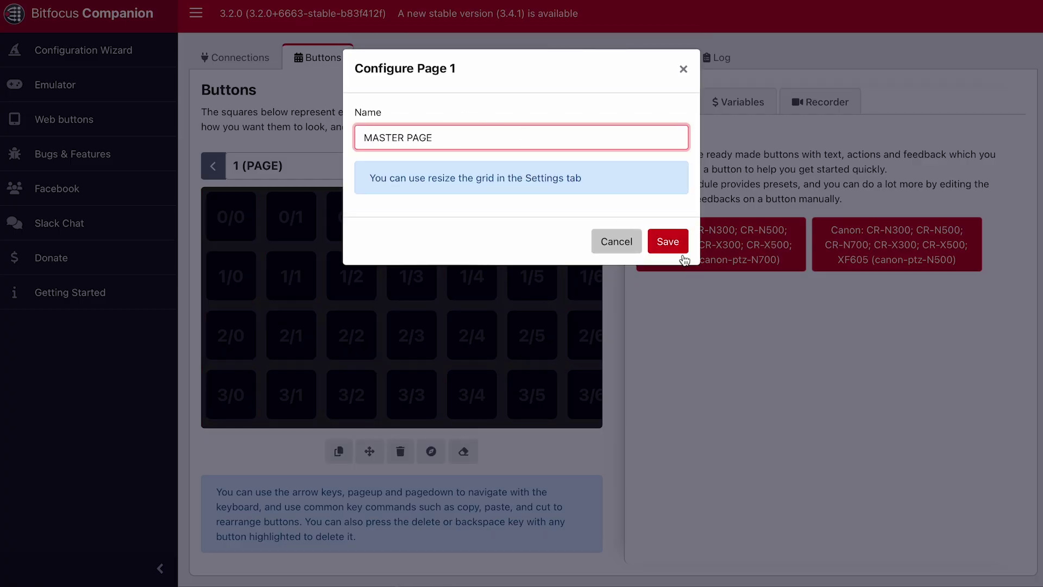
{"action": "left_click", "coordinate": [680, 250]}
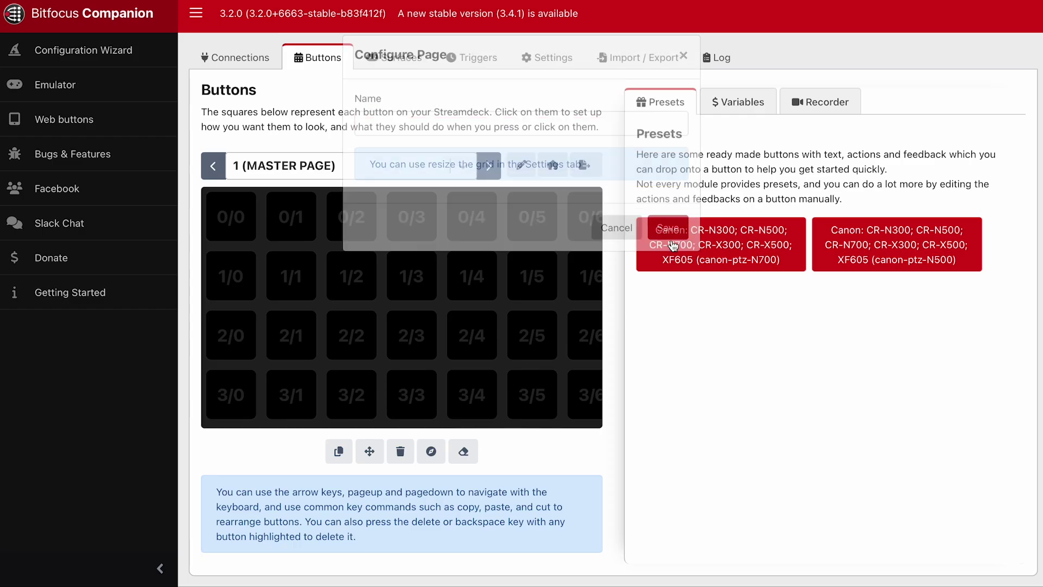
- Create a regular button in slot 0/0 of the MASTER PAGE with the text "CAM 1"
{"action": "left_click", "coordinate": [250, 217]}
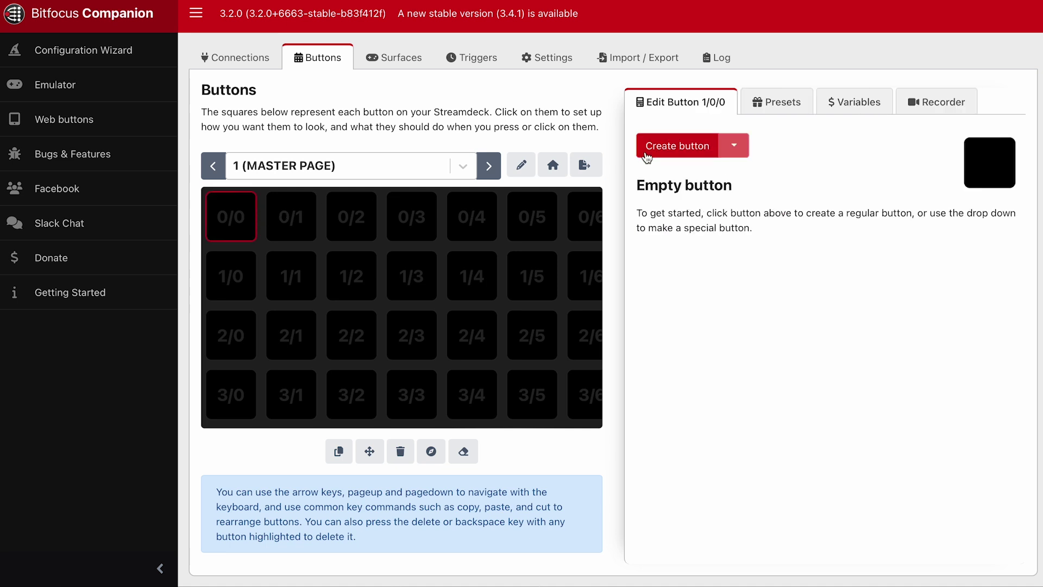
{"action": "left_click", "coordinate": [674, 145]}
{"action": "left_click", "coordinate": [687, 205]}
{"action": "type", "text": "CAM 1"}
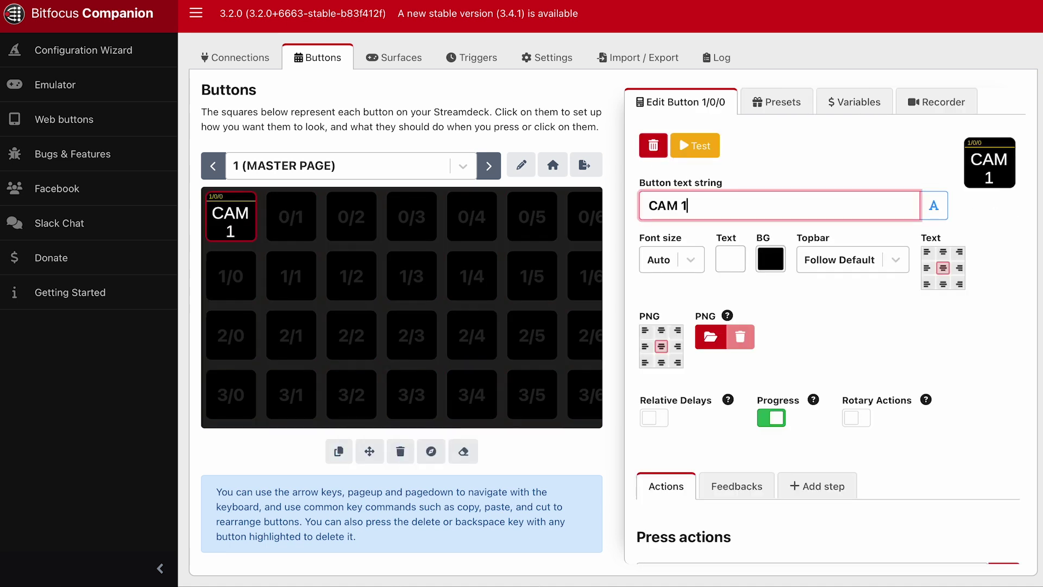
- Add an "internal: Surface: Set to page" press action to the CAM 1 button, targeting page 4 on the current surface
{"action": "scroll", "coordinate": [768, 335], "scroll_direction": "down", "scroll_amount": 3}
{"action": "left_click", "coordinate": [754, 397]}
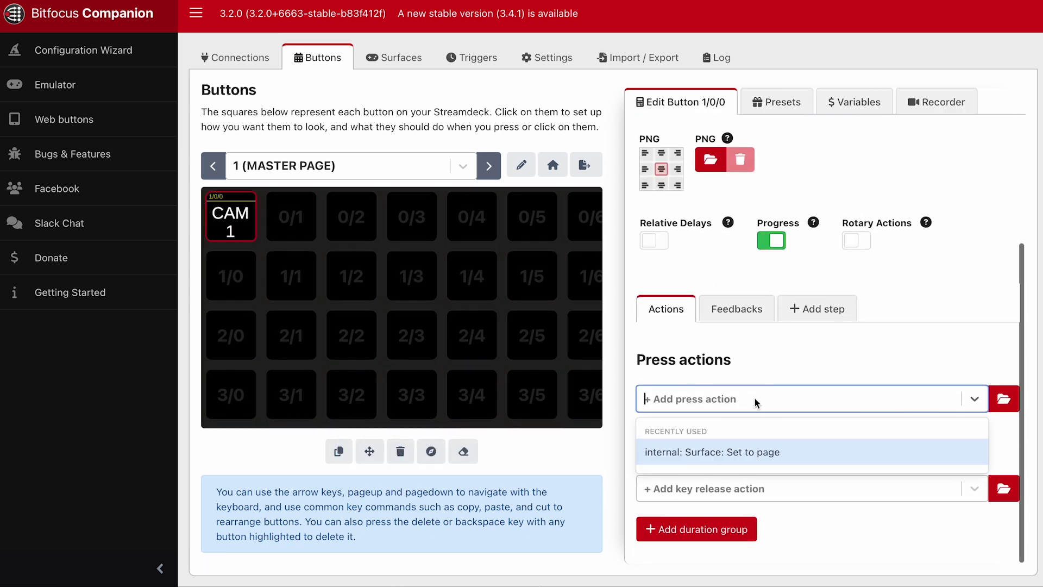
{"action": "left_click", "coordinate": [760, 449]}
{"action": "scroll", "coordinate": [766, 456], "scroll_direction": "down", "scroll_amount": 3}
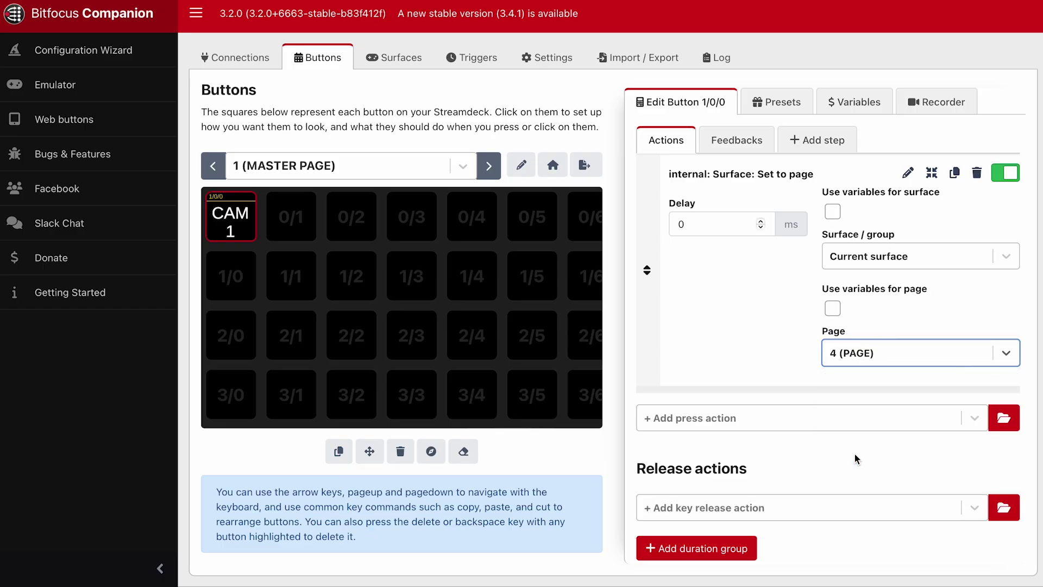
- Copy the CAM 1 button from slot 0/0 into slot 1/0 of the MASTER PAGE
{"action": "left_click", "coordinate": [235, 227]}
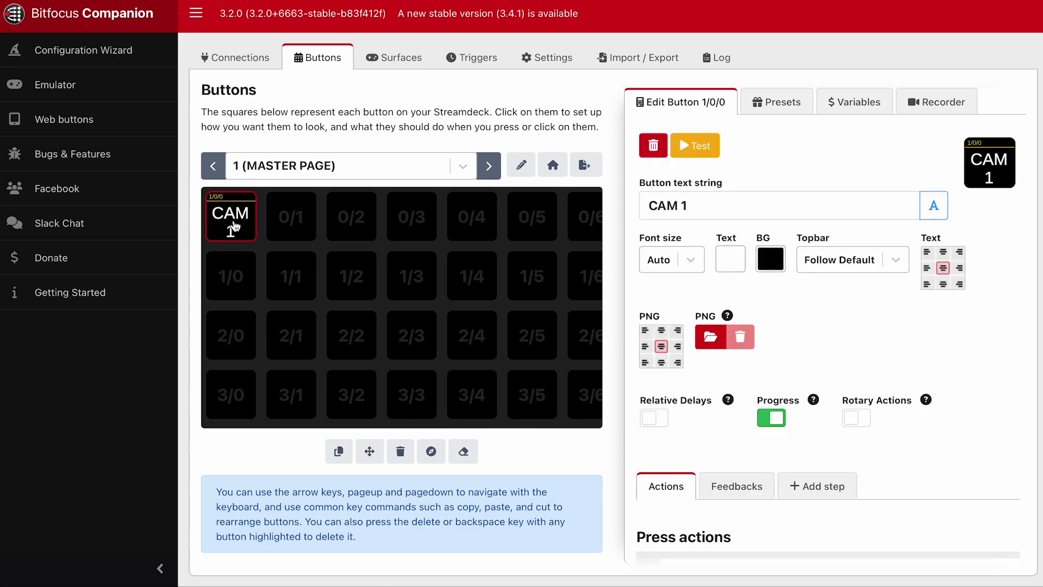
{"action": "left_click", "coordinate": [243, 271]}
{"action": "key", "text": "ctrl+v"}
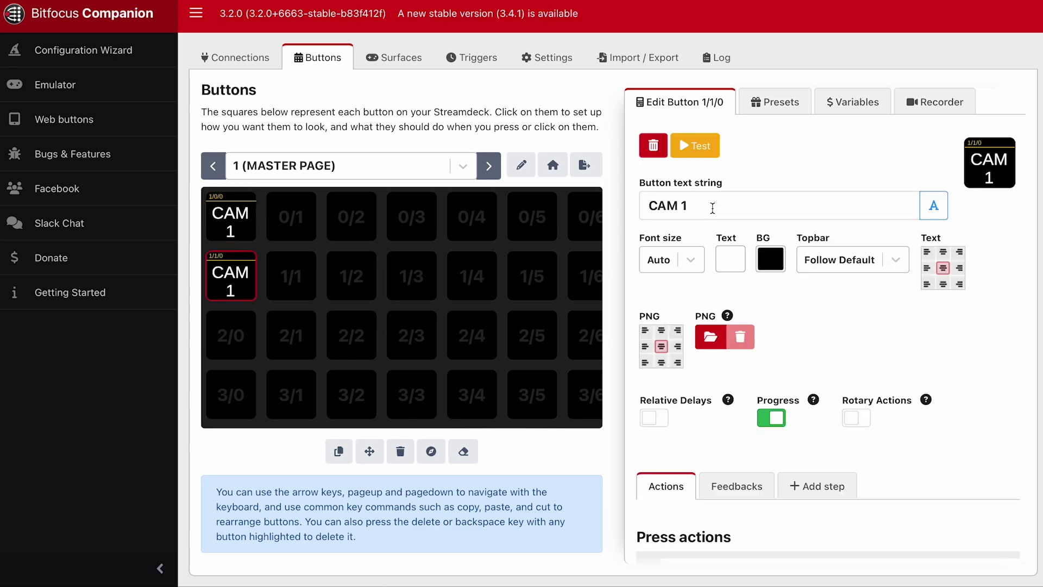
{"action": "scroll", "coordinate": [733, 326], "scroll_direction": "down", "scroll_amount": 6}
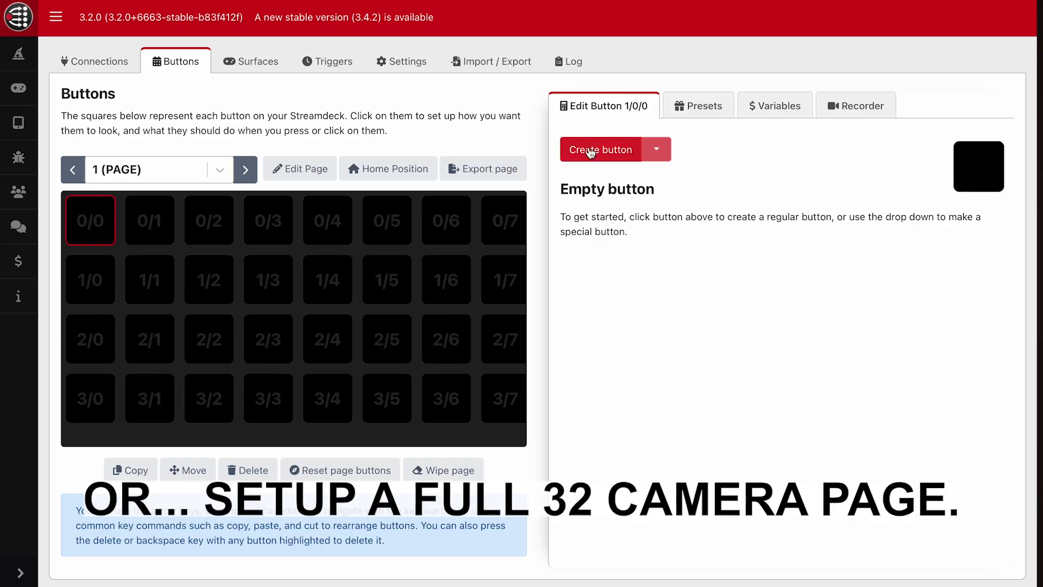
- Create numbered camera buttons on the empty page 1, filling the first three rows with Cam 1 through Cam 24
{"action": "left_click", "coordinate": [591, 152]}
{"action": "type", "text": "Cam 1"}
{"action": "left_click", "coordinate": [150, 220]}
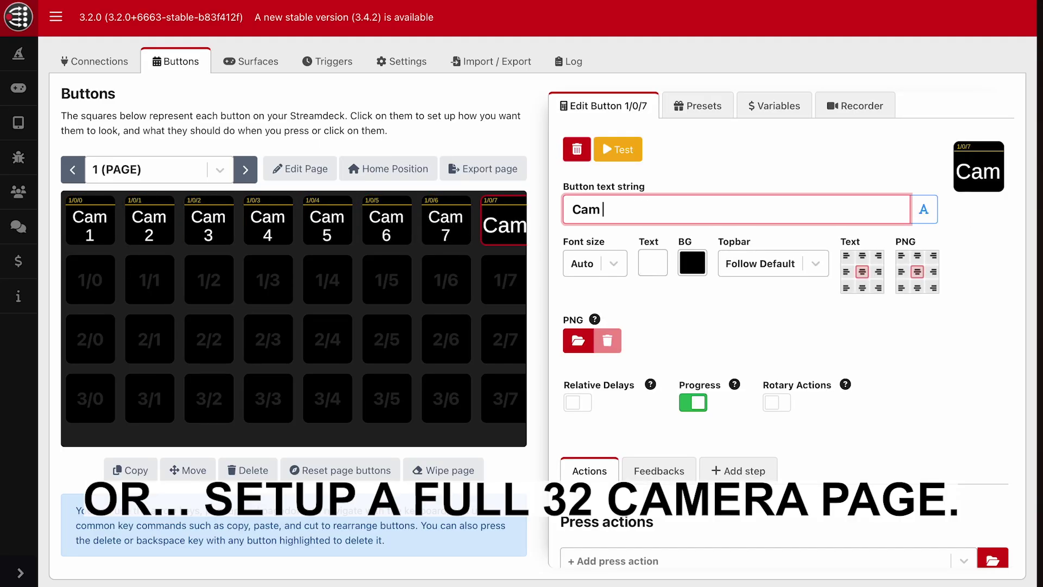
{"action": "left_click", "coordinate": [91, 339]}
{"action": "left_click", "coordinate": [600, 149]}
{"action": "type", "text": "Cam 17"}
{"action": "left_click", "coordinate": [267, 339]}
{"action": "type", "text": "Cam 20"}
{"action": "left_click", "coordinate": [505, 338]}
{"action": "type", "text": "Cam 24"}
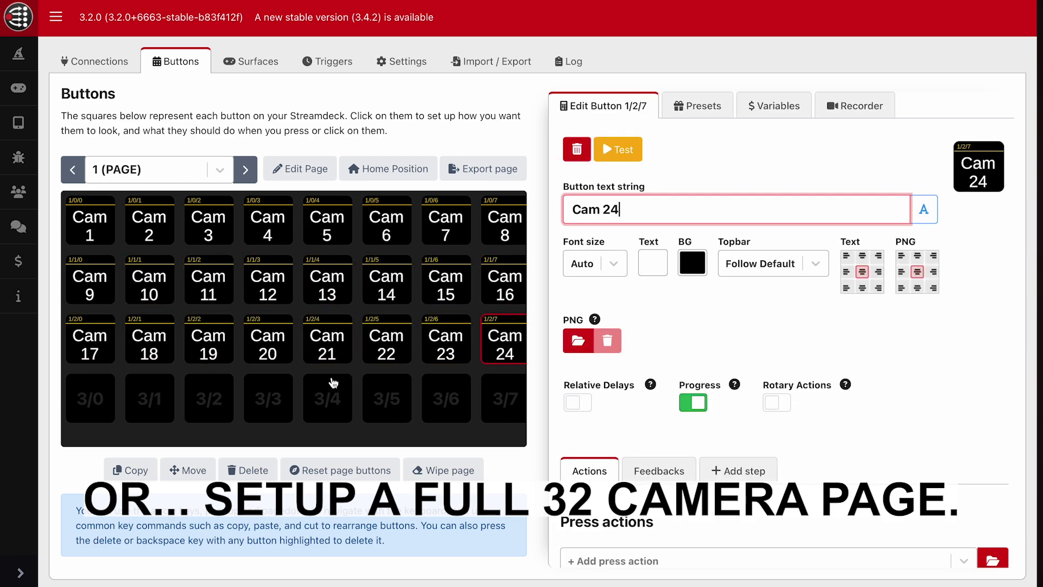